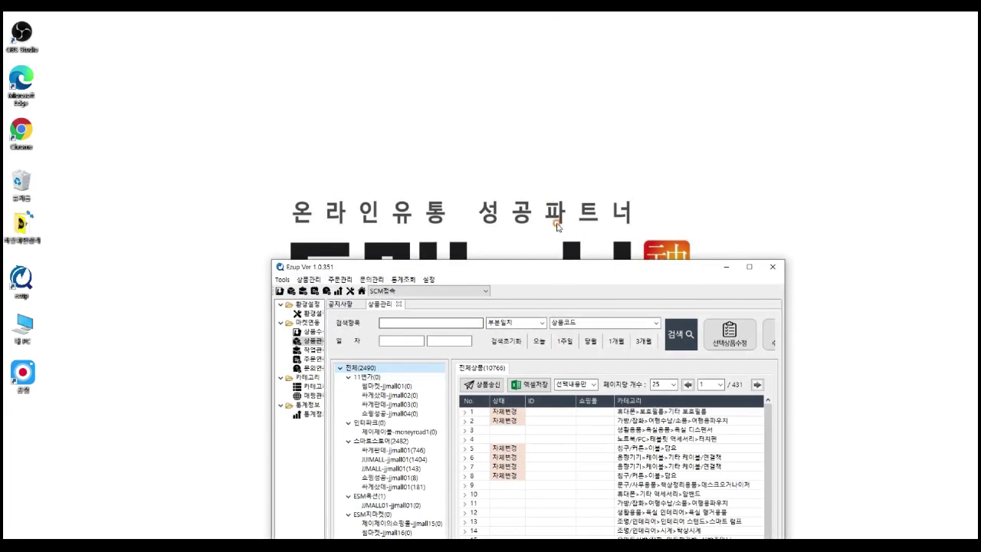
Maximize the program window and open the product send dialog for the first pending product of the Smart Store shop with 1404 products
double_click(552, 267)
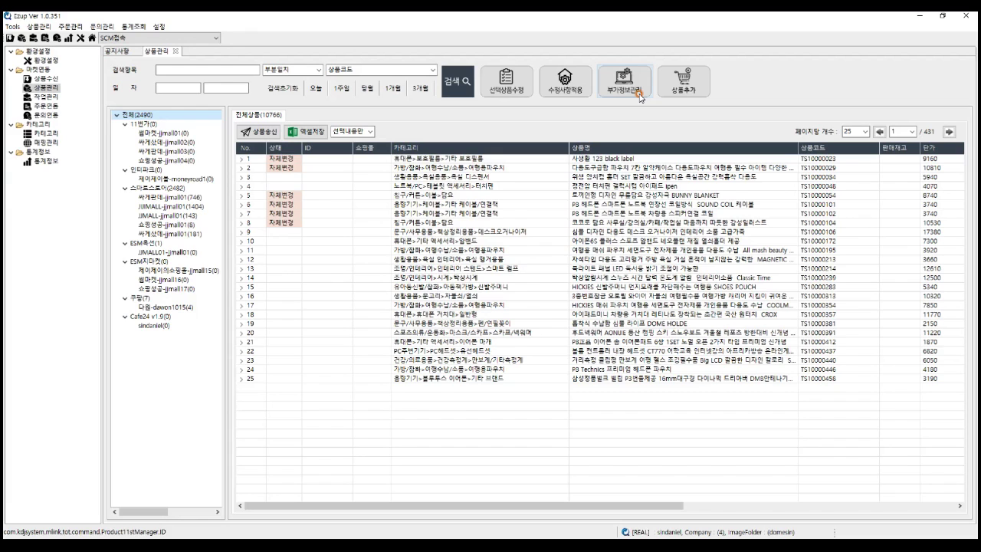
click(167, 206)
click(372, 360)
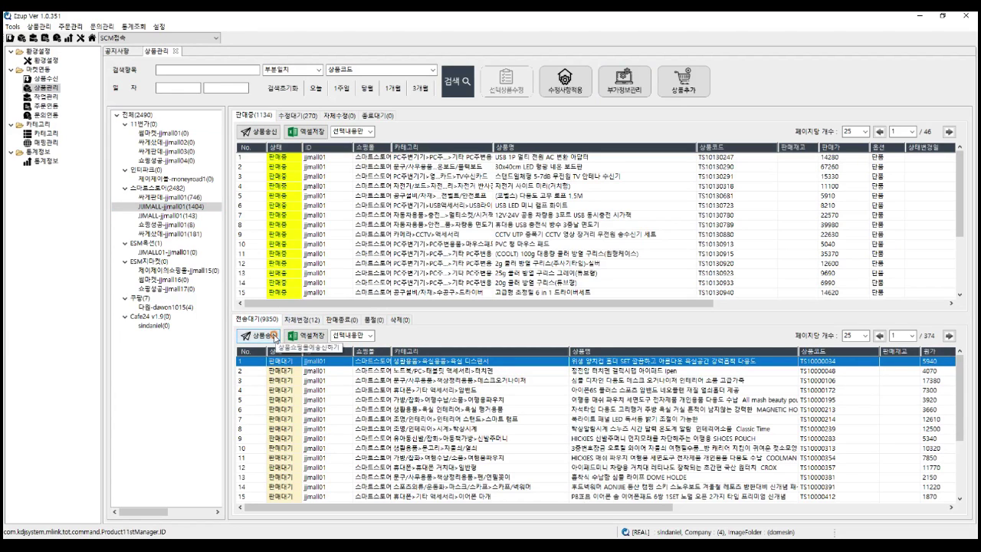
click(261, 336)
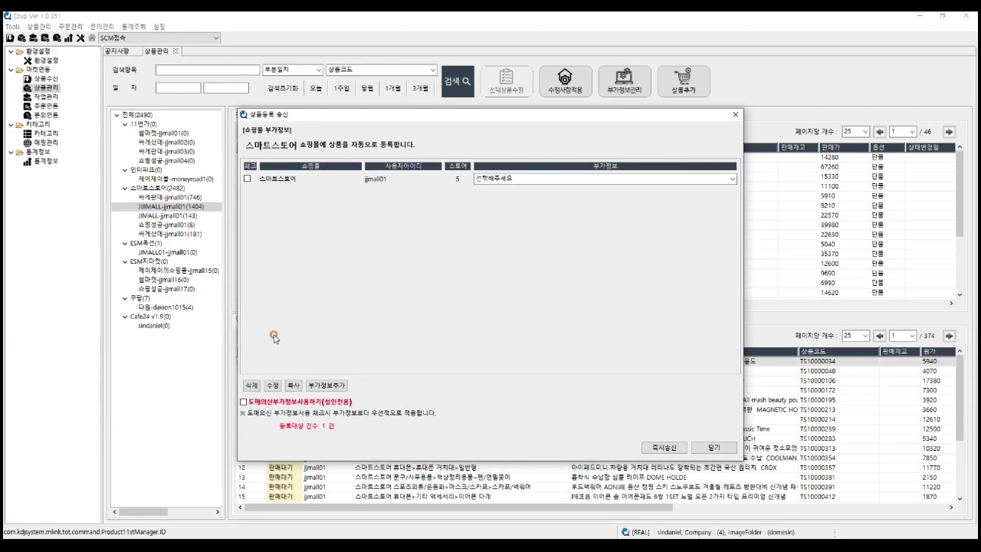
Review the additional-info sets available for the Smart Store account, then close the send dialog without sending
click(731, 179)
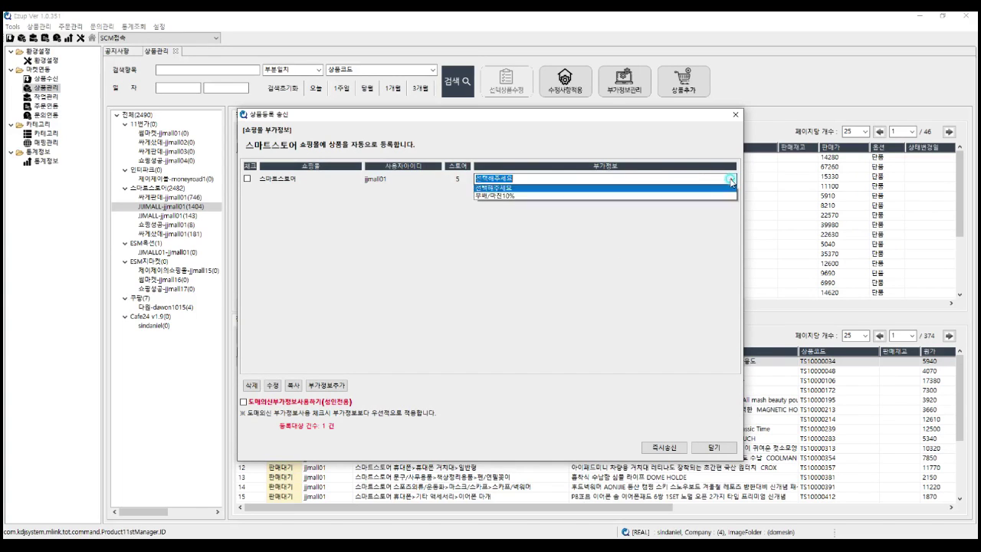
click(549, 268)
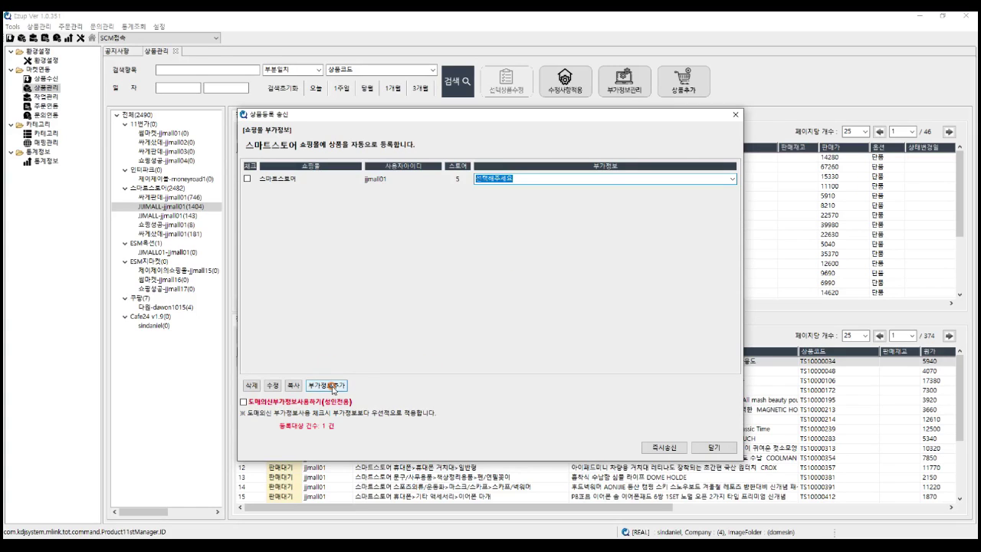
click(247, 179)
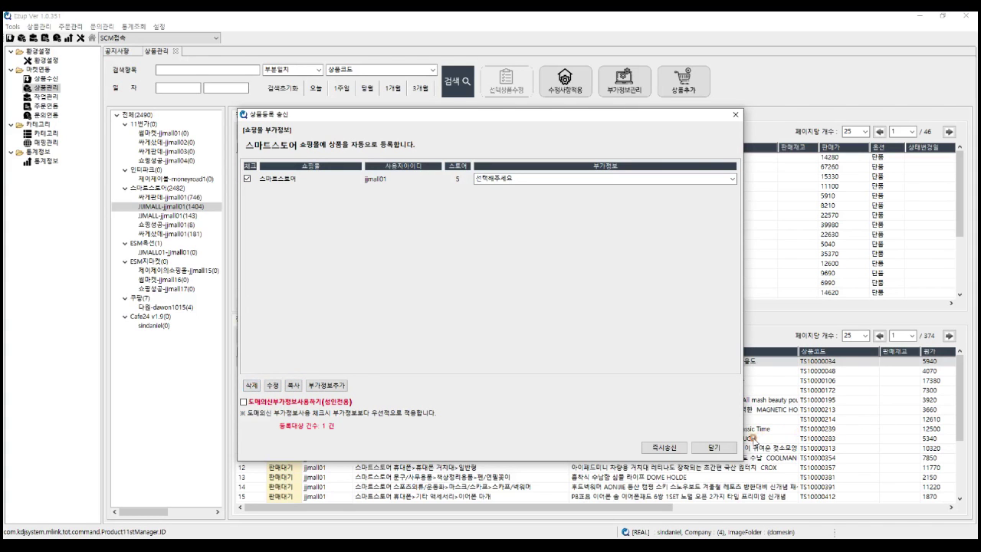
click(727, 447)
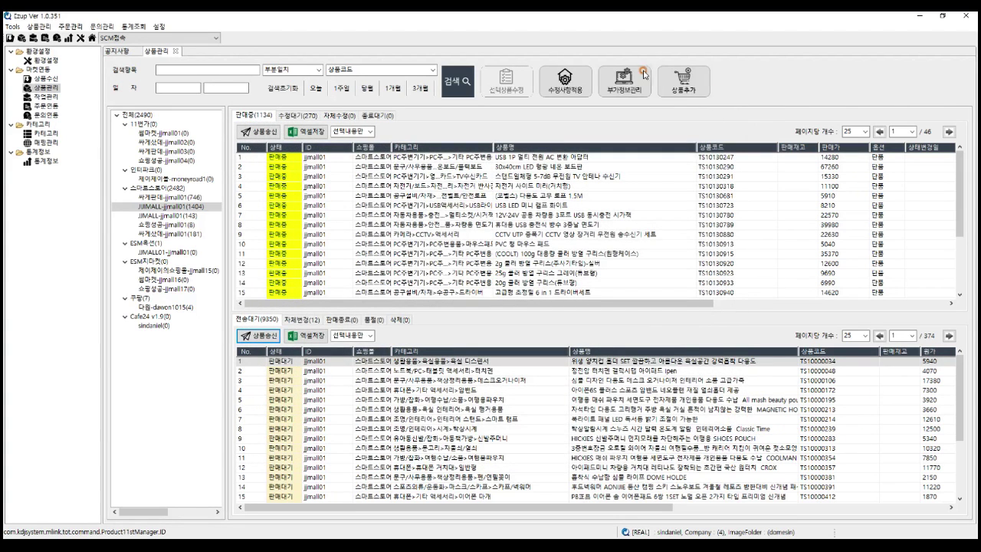
Open additional information management and show only the sets of the 싸게판데 shop under 스마트스토어
click(642, 78)
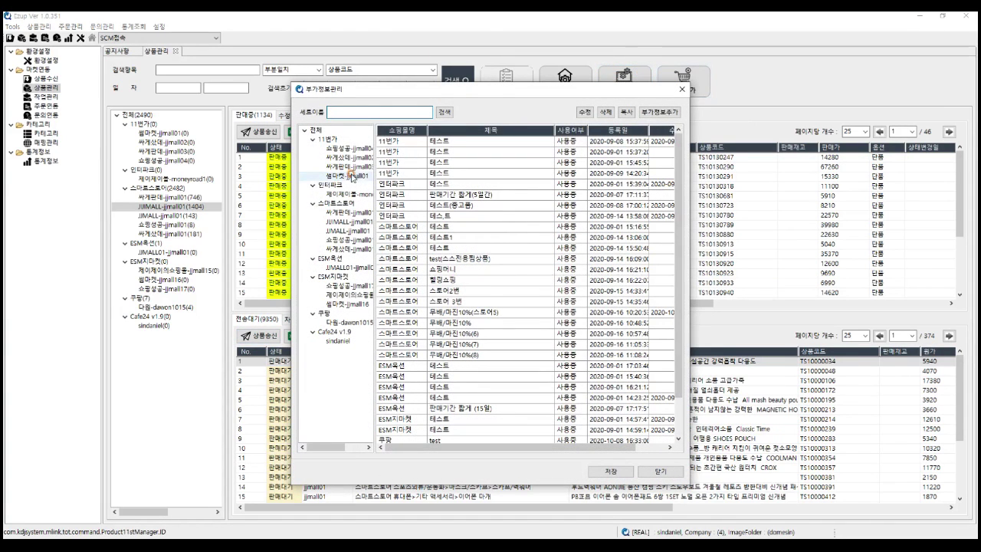
drag(377, 143, 398, 144)
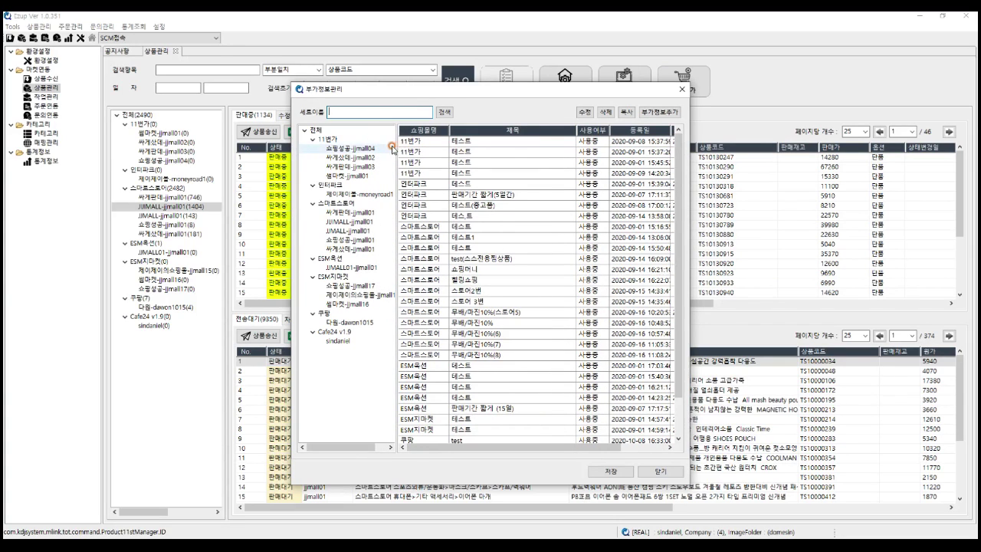
drag(398, 147, 384, 145)
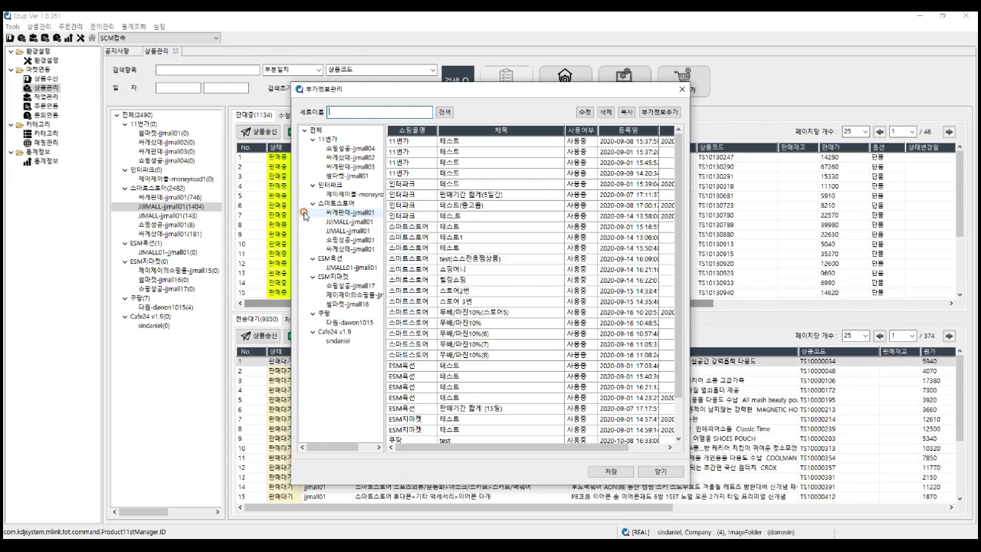
click(323, 222)
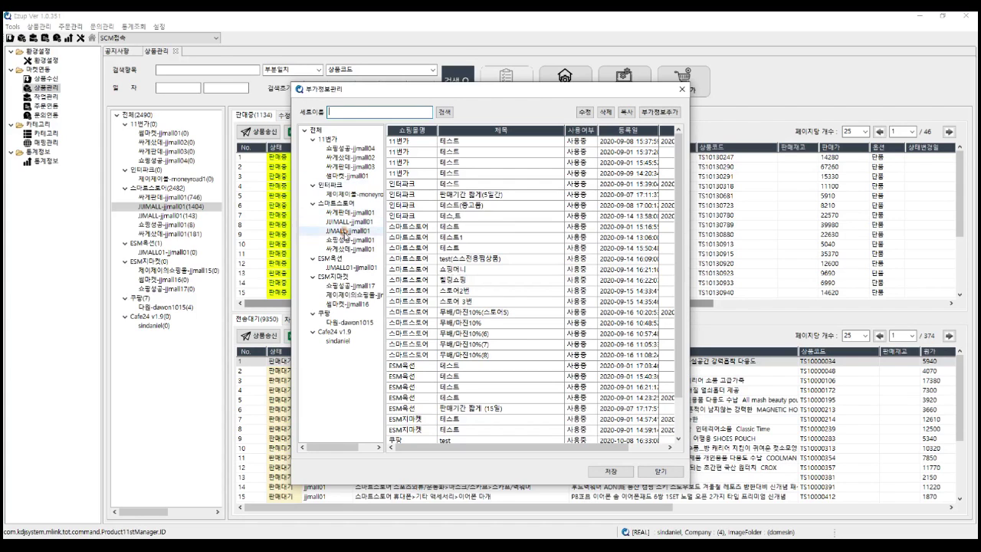
click(350, 213)
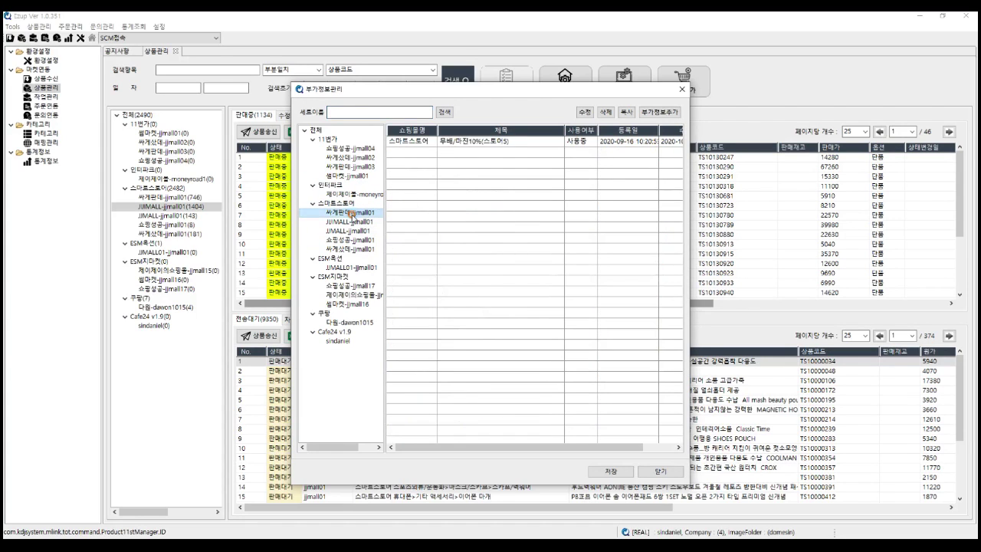
Start a new additional-info set for the selected shop and reposition its window so the form's full width is visible
click(658, 115)
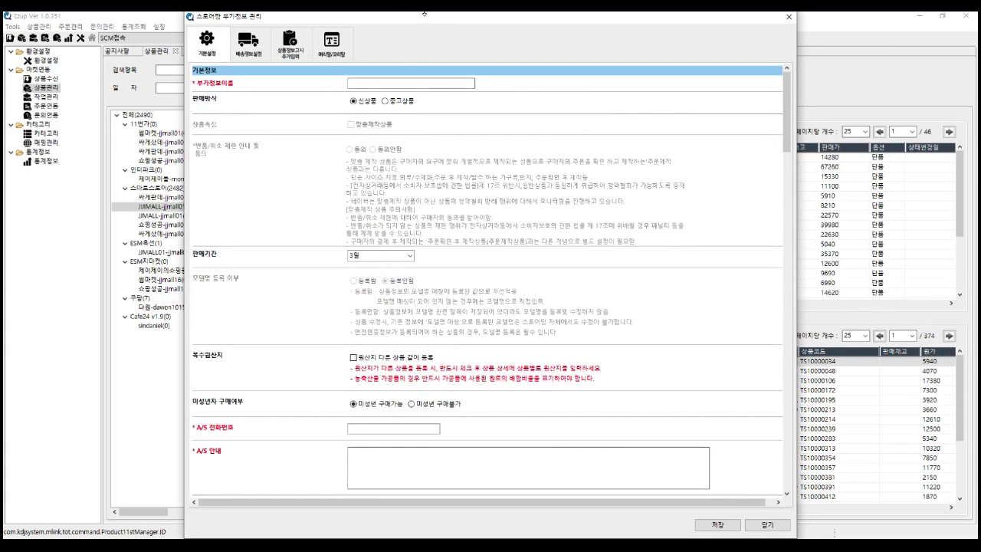
drag(450, 21, 685, 52)
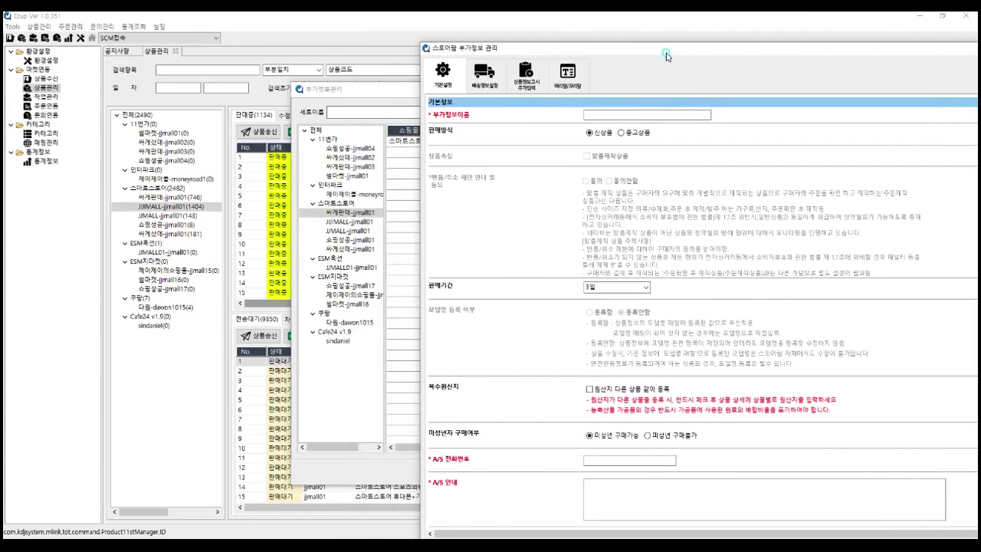
click(303, 195)
click(560, 54)
drag(559, 54, 557, 29)
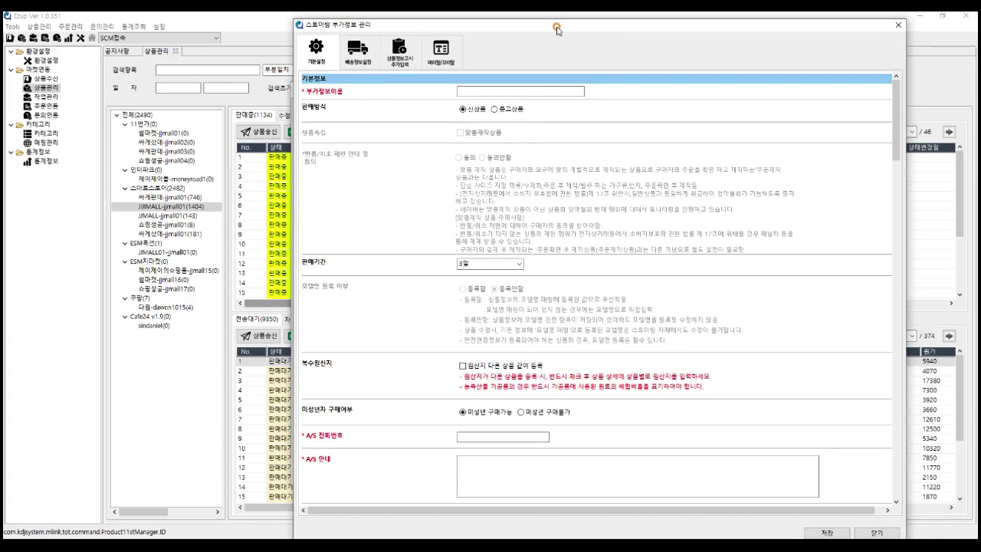
Set the sales period (판매기간) of the new additional-info set to 120일
click(464, 89)
click(481, 252)
click(521, 263)
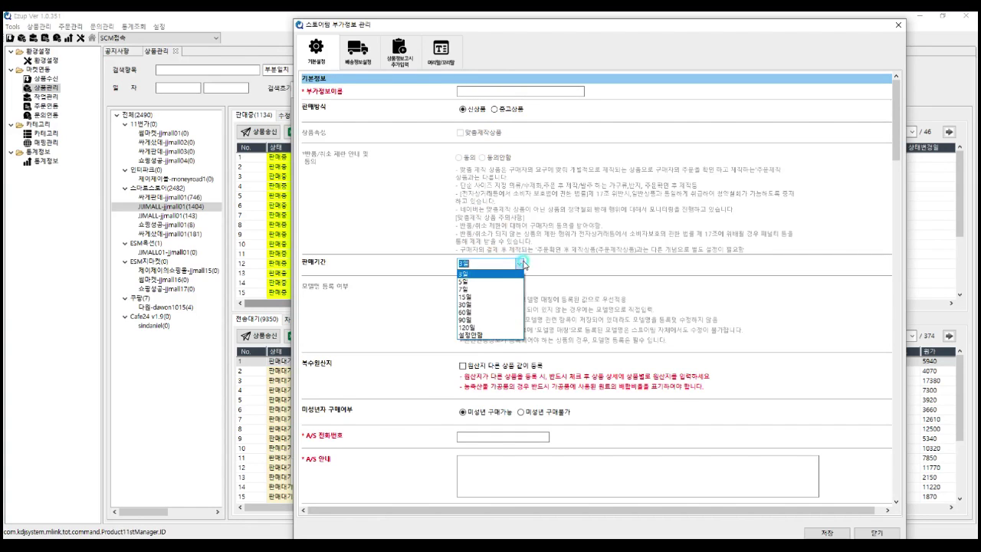
click(487, 327)
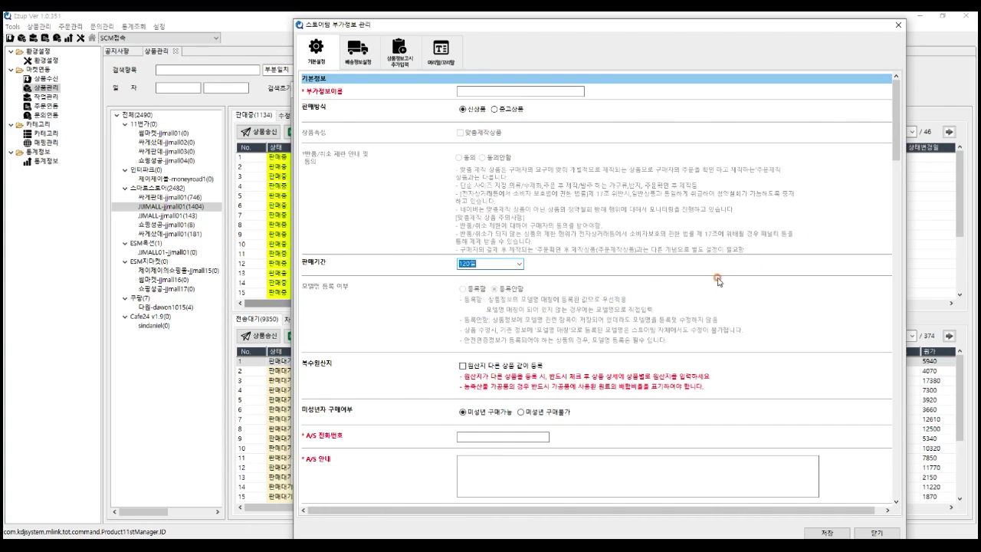
Examine the multiple-origin option, the A/S phone number field and the A/S guidance field without filling them in
scroll(646, 328, down, 2)
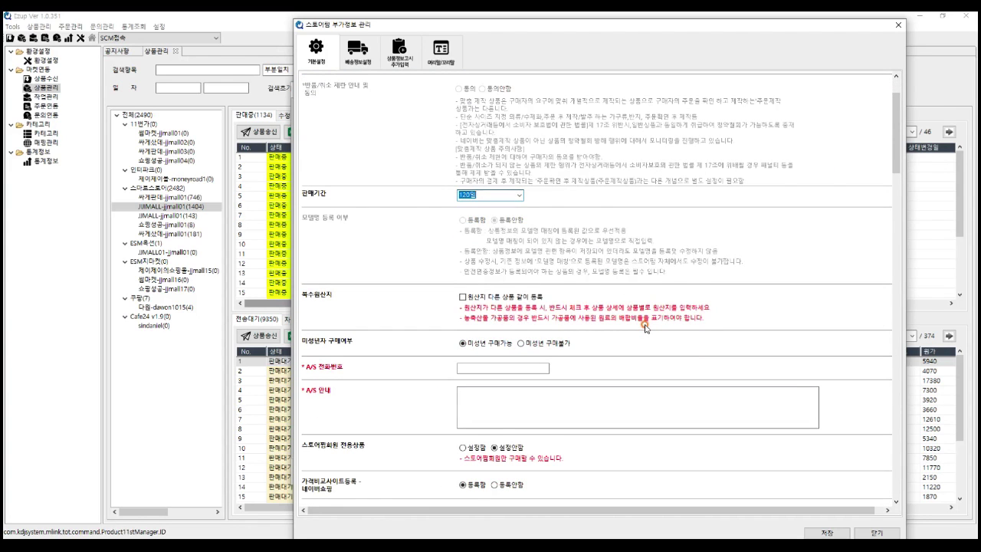
scroll(645, 328, down, 1)
click(462, 274)
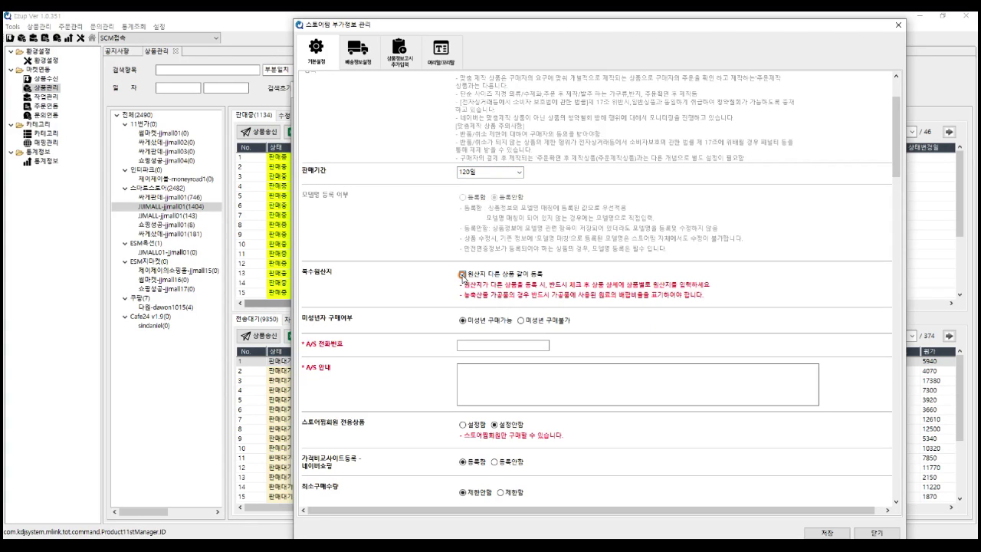
click(463, 273)
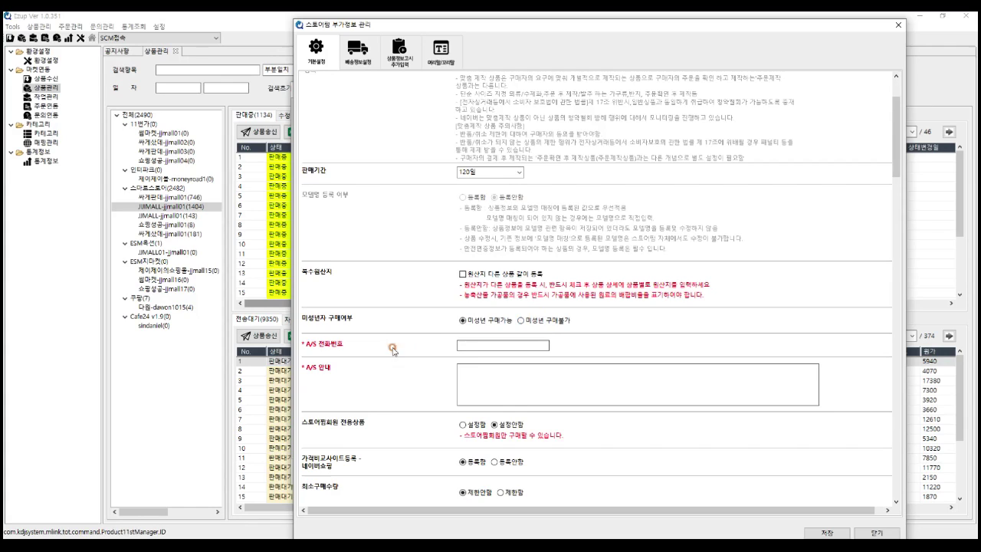
click(475, 343)
click(517, 380)
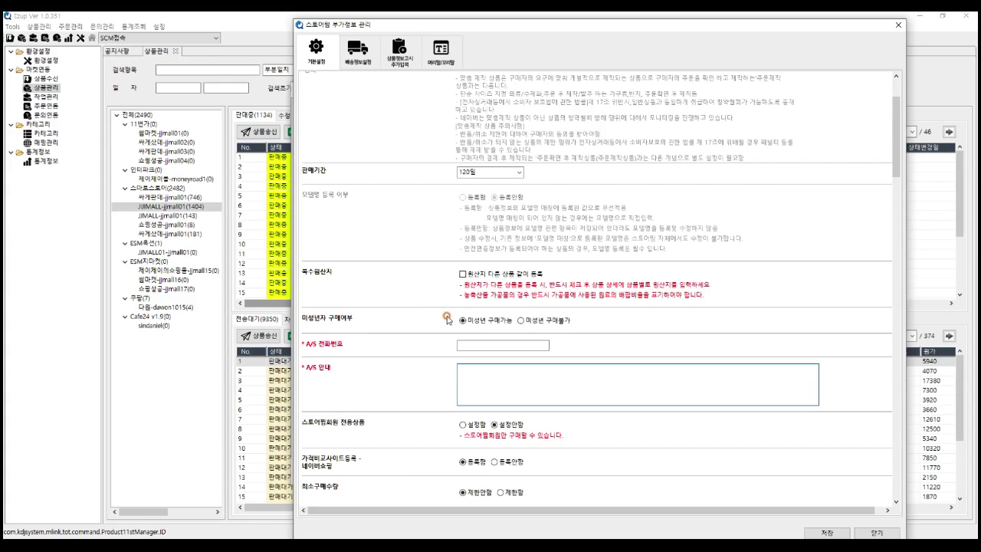
Enable the instant discount (즉시할인) for PC only at 1% off the selling price and check the selling price settings
scroll(447, 319, down, 3)
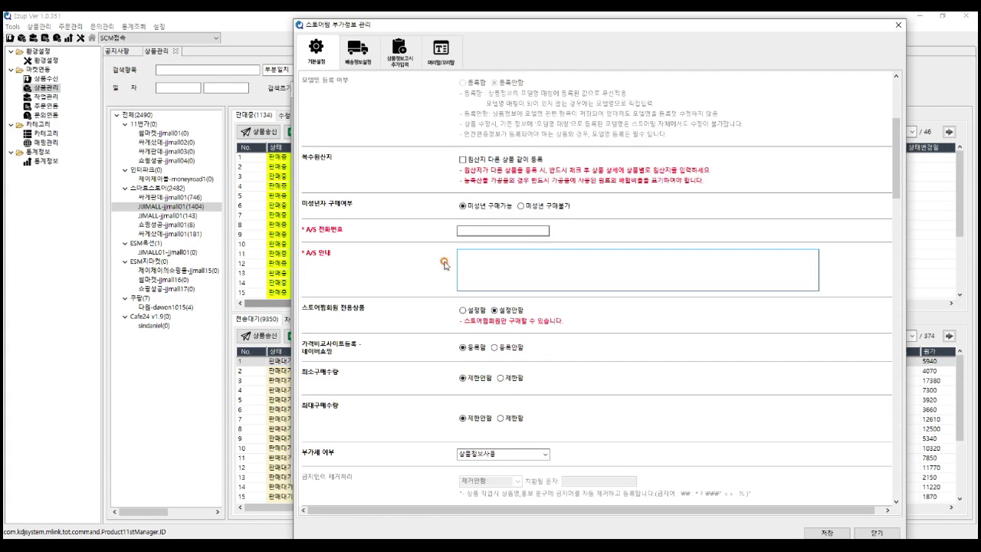
scroll(450, 246, down, 1)
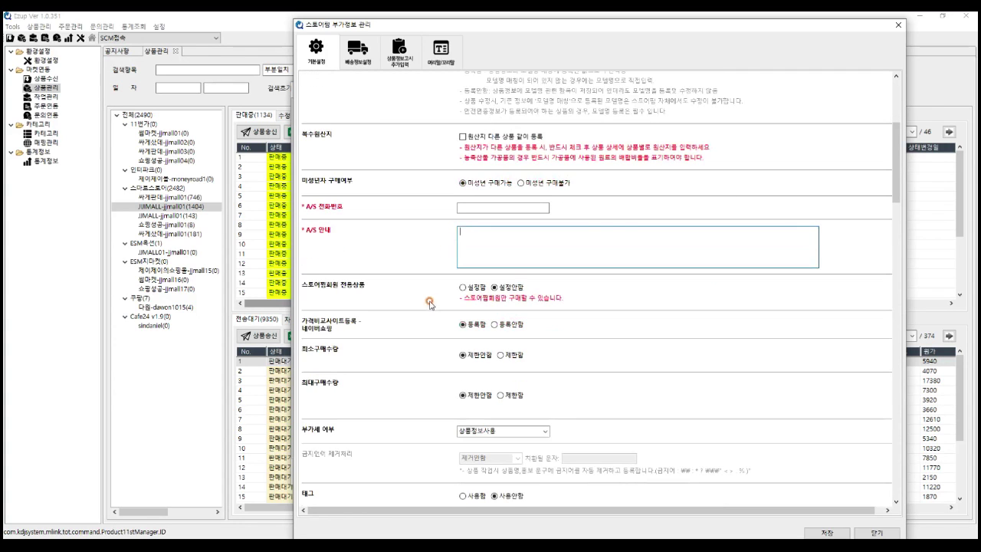
scroll(437, 287, down, 3)
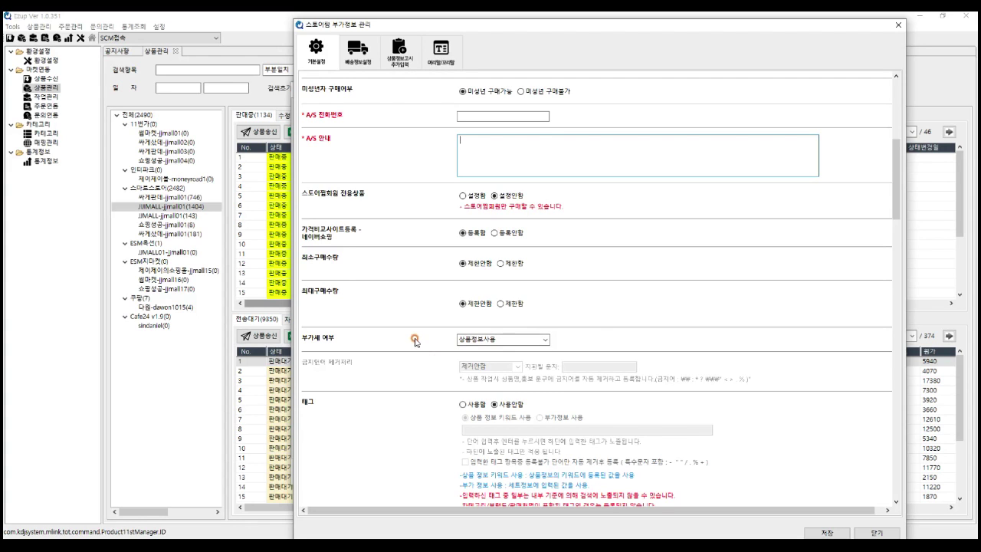
scroll(414, 341, down, 8)
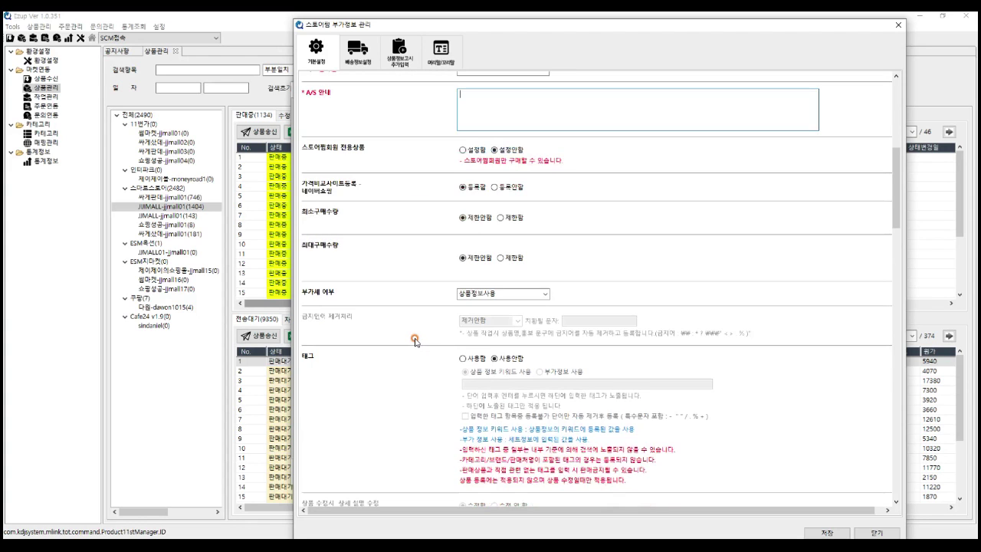
scroll(414, 340, down, 9)
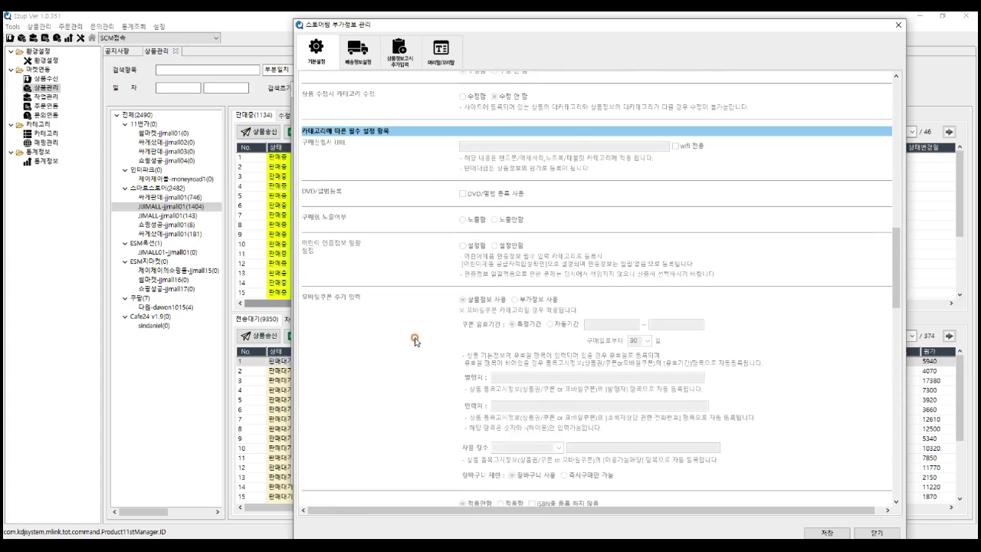
scroll(417, 341, down, 8)
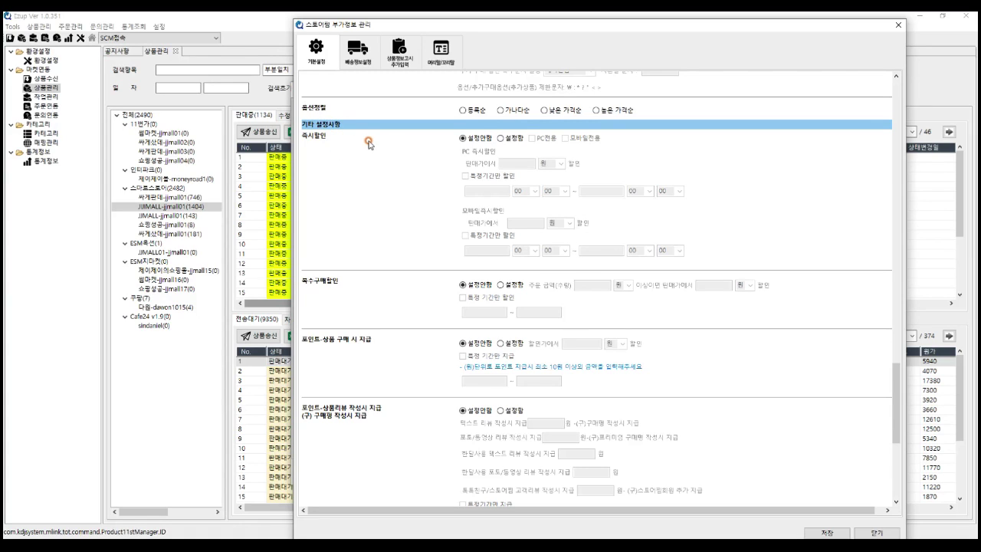
click(502, 139)
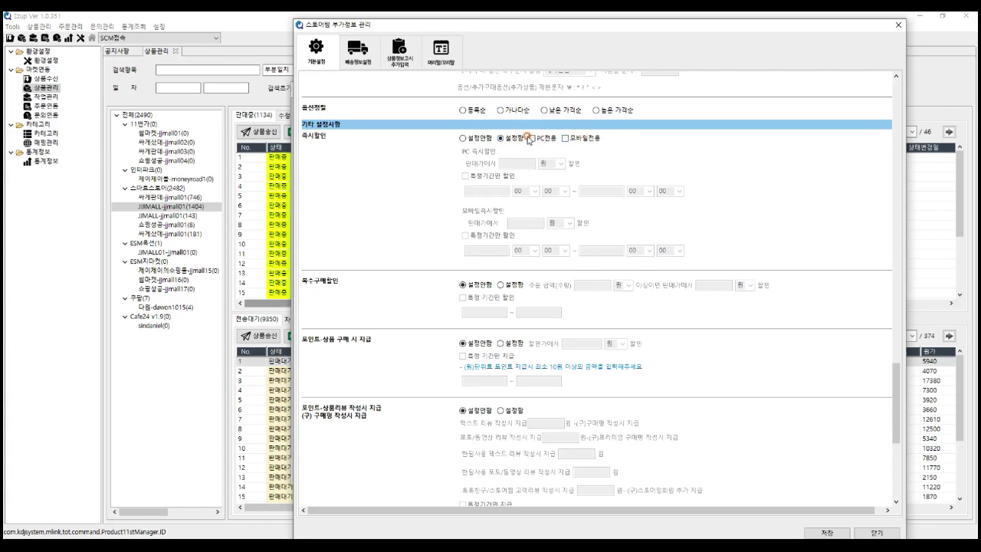
click(531, 139)
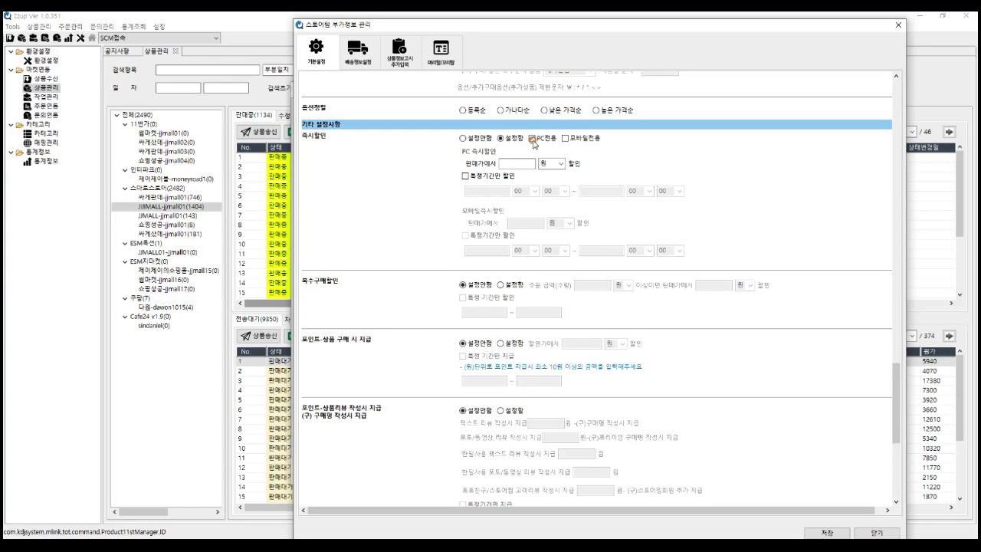
click(562, 164)
click(550, 184)
click(527, 161)
text(1)
scroll(857, 253, down, 5)
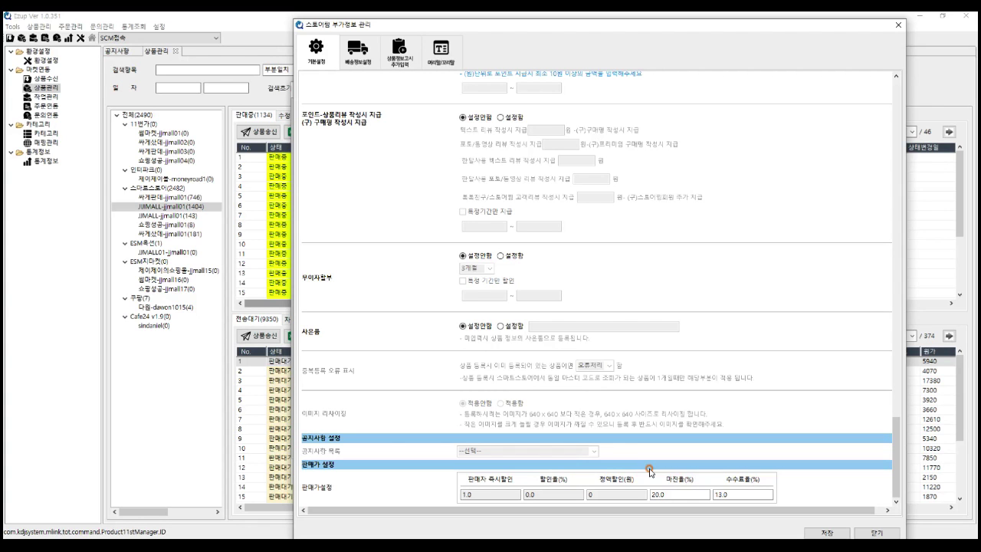
Enable the multiple-purchase discount (복수구매할인) with 1% off for orders of 10개 or more and check the selling price settings
scroll(625, 381, up, 8)
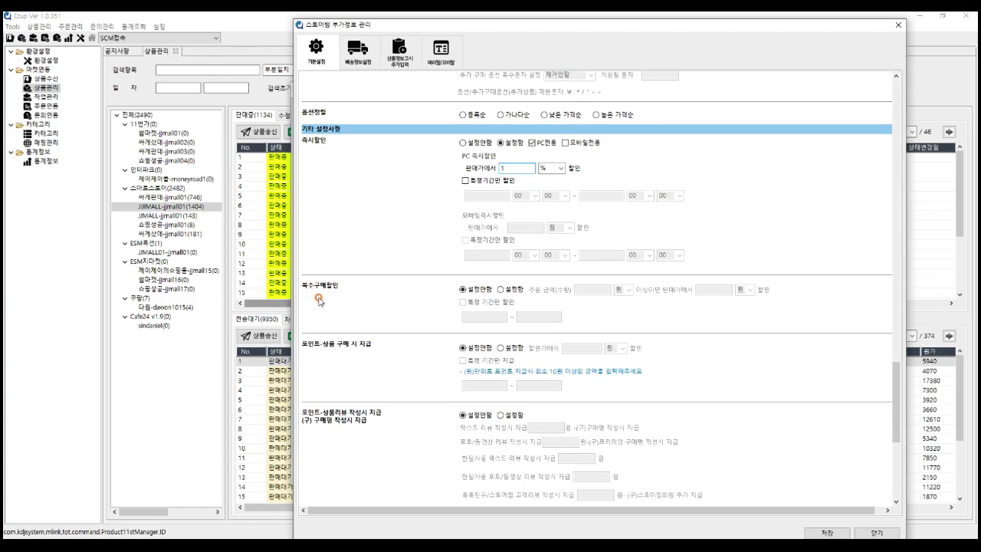
click(502, 290)
click(629, 290)
click(622, 306)
click(604, 289)
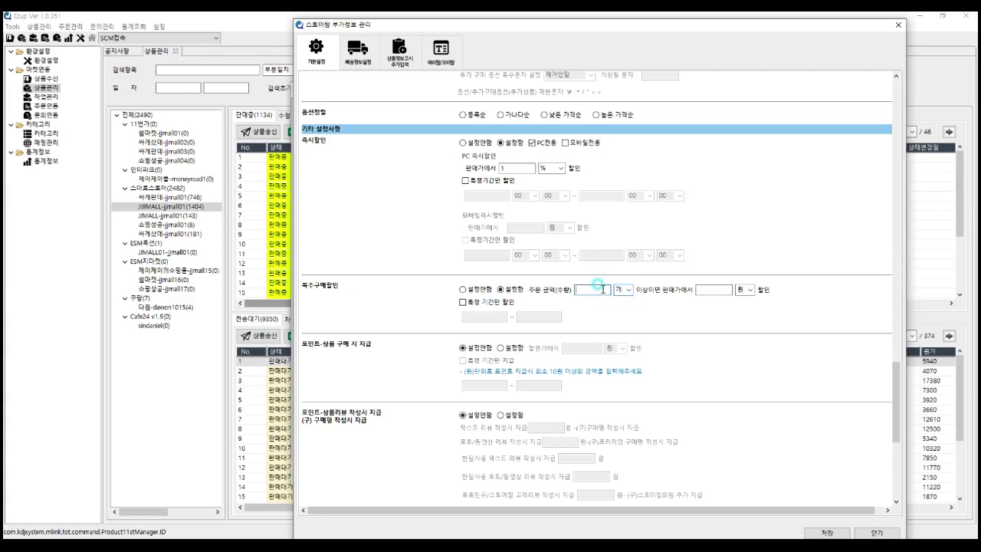
text(10)
click(745, 290)
click(744, 298)
click(719, 288)
text(1)
scroll(813, 402, down, 3)
scroll(812, 404, down, 1)
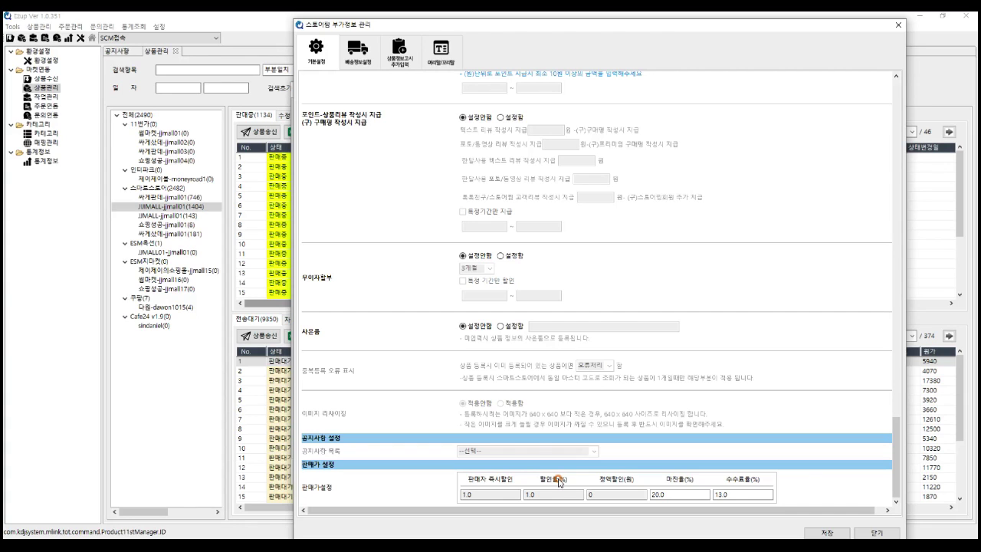
Enable product review points (포인트-상품리뷰 작성시 지급) with 50원 text, 100원 photo/video, 50원 one-month text, 100원 one-month photo/video and 100원 for 톡톡친구/스토어찜 customers
scroll(696, 405, up, 1)
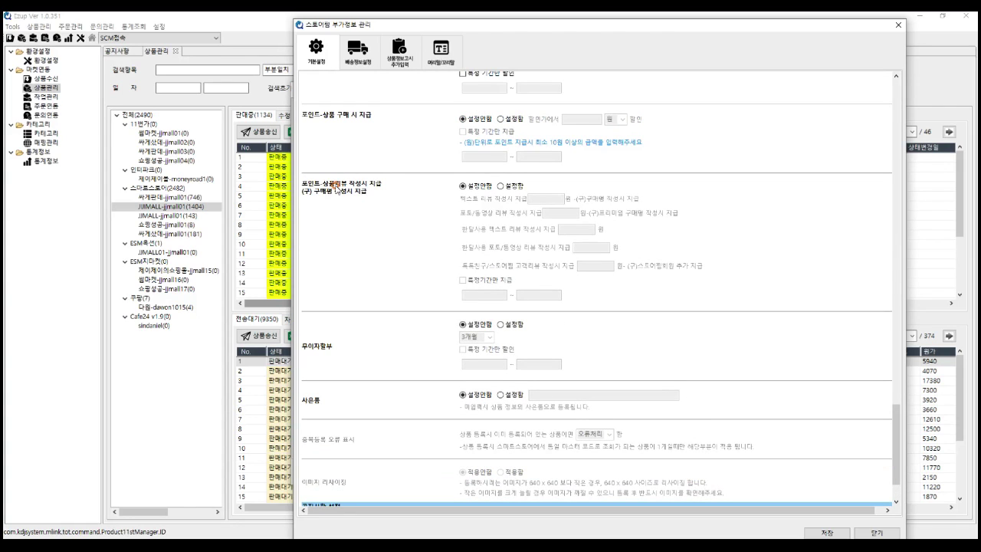
click(501, 185)
click(536, 196)
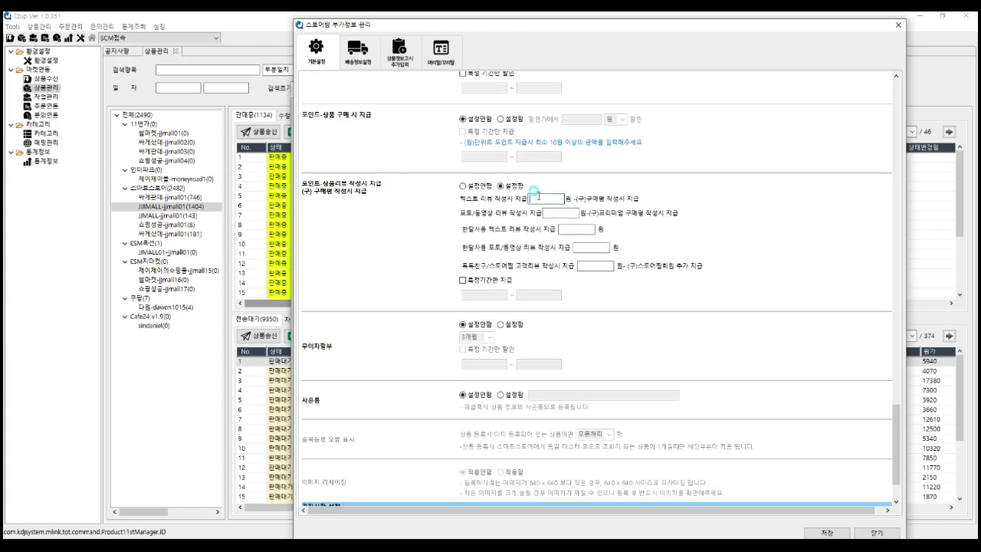
text(50)
key(Tab)
text(10050)
key(Tab)
text(100)
key(Tab)
text(100)
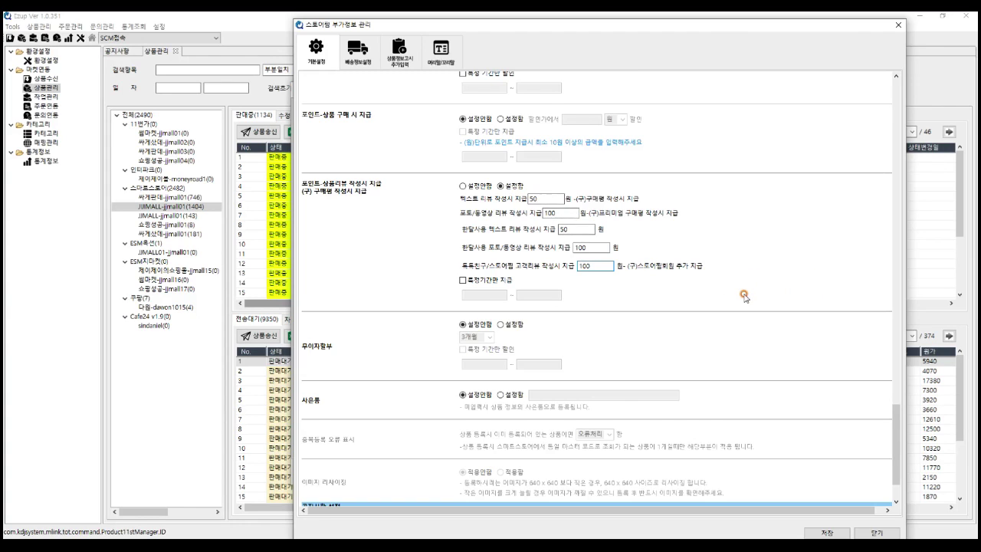
Set the margin rate (마진율) to 15% and the commission rate (수수료율) to 6% in the selling price settings
scroll(745, 291, down, 3)
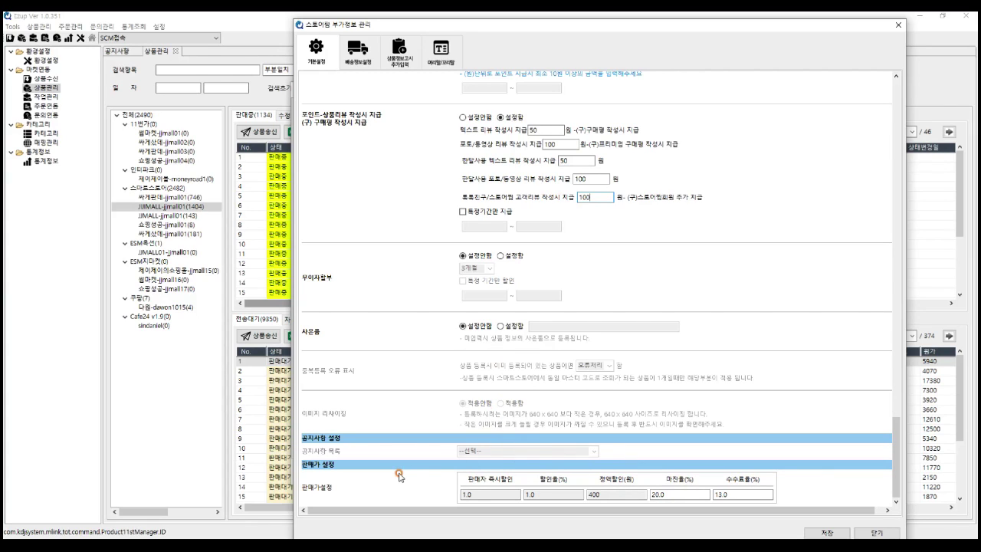
click(672, 493)
text(15)
click(774, 454)
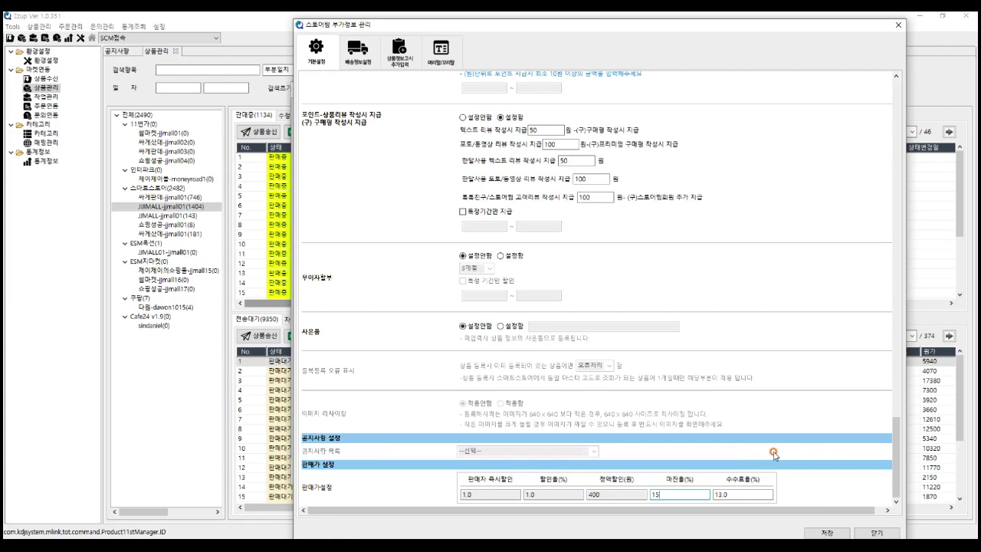
click(736, 494)
double_click(736, 493)
text(6)
click(818, 513)
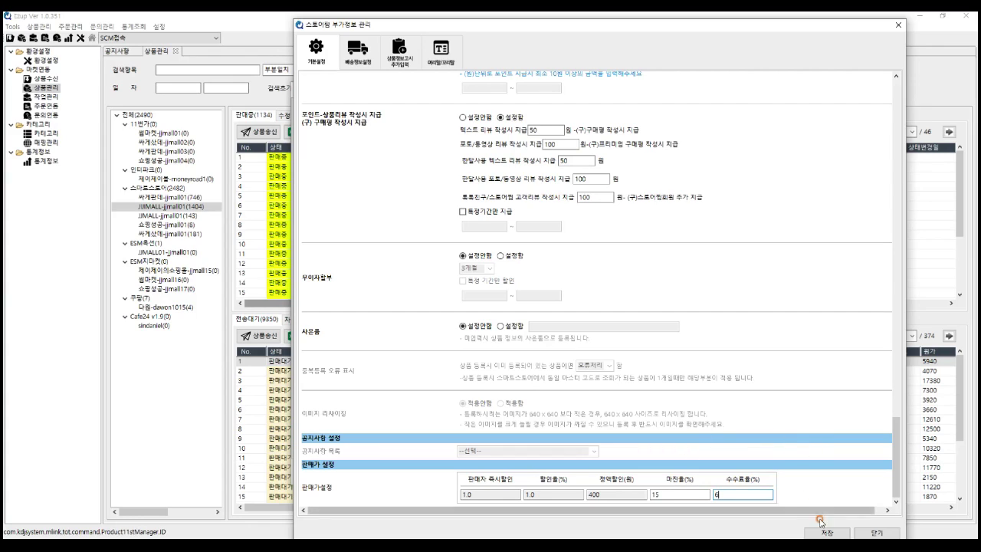
click(784, 534)
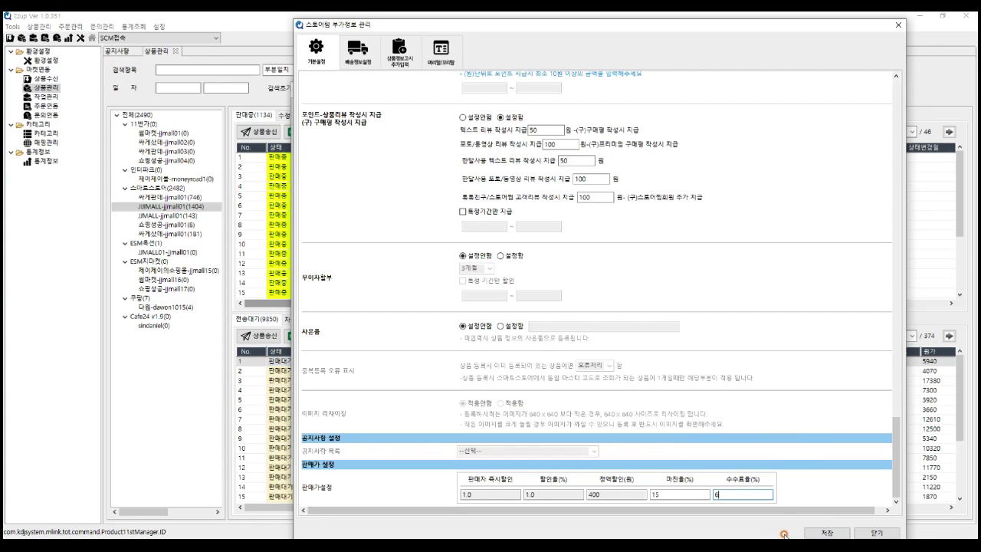
In the delivery settings, keep 택배,소포,등기 as delivery method, set bundled delivery to 묶음배송 불가 and enable regional extra shipping fees
click(368, 61)
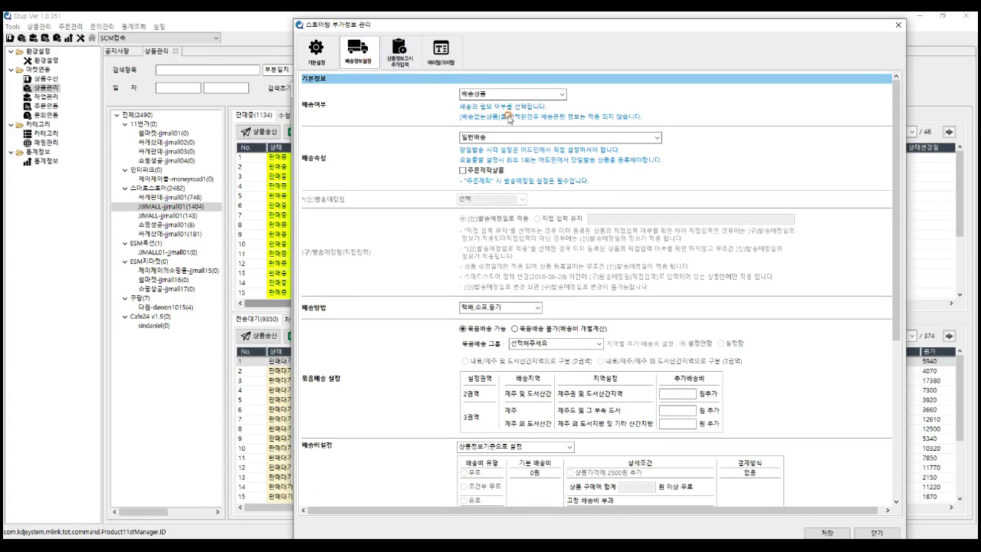
click(538, 309)
click(537, 314)
click(577, 310)
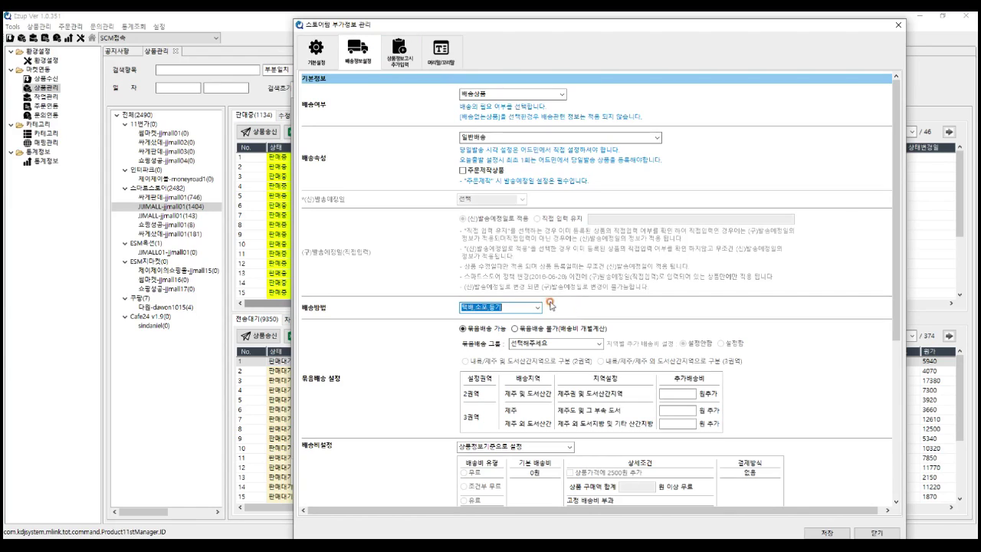
click(484, 328)
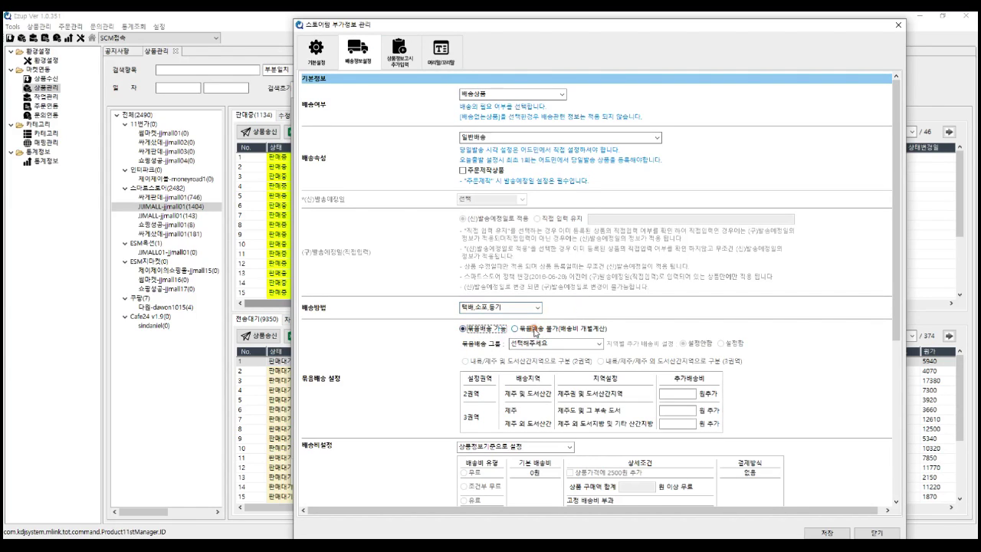
click(525, 329)
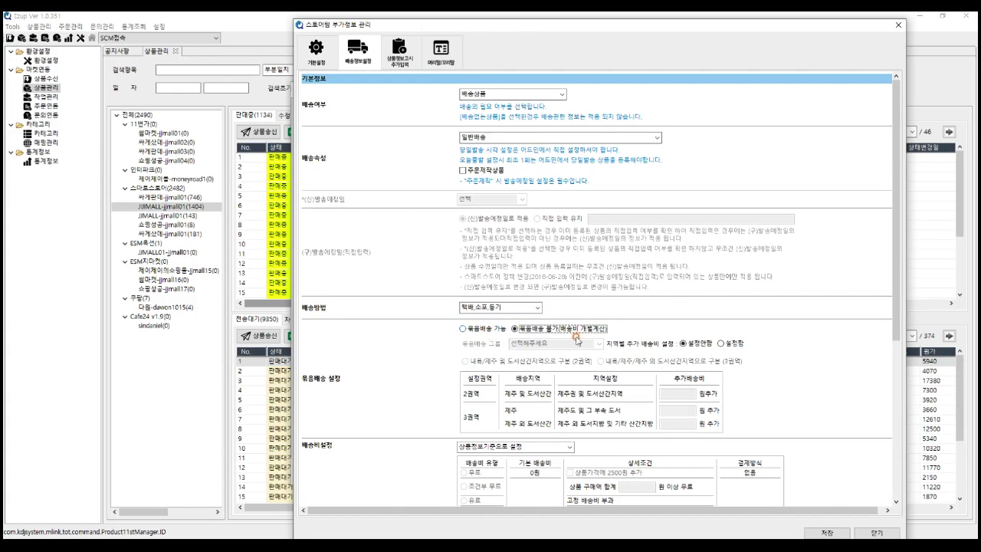
click(723, 345)
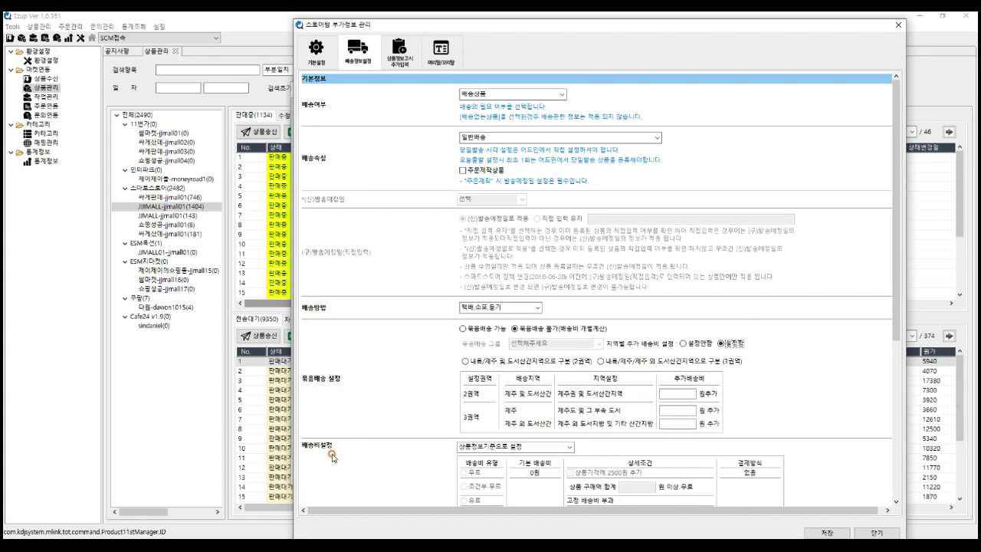
Set the shipping fee setting (배송비설정) to 상품별로 배송비로 설정 and choose free shipping (무료) with 2500원 added to the product price
scroll(359, 445, down, 3)
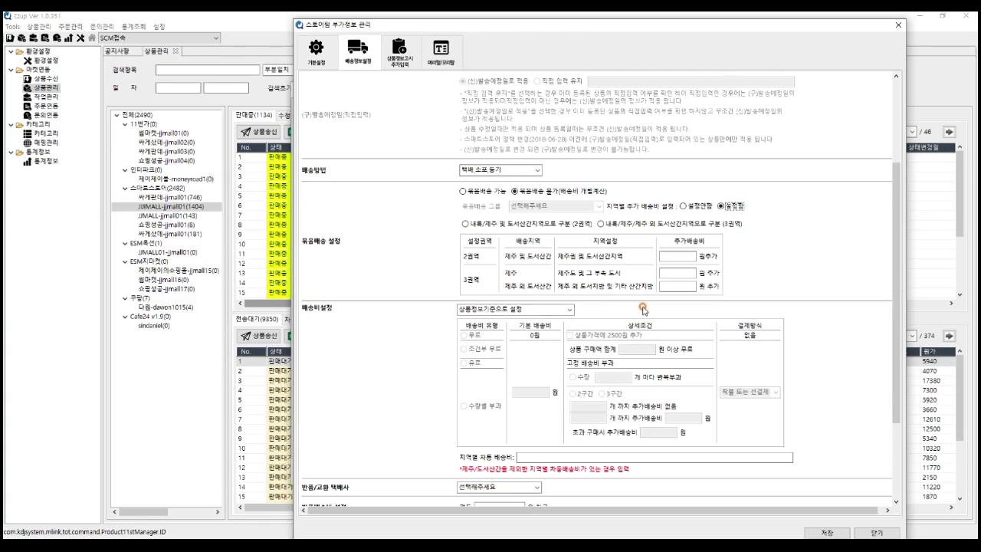
click(569, 310)
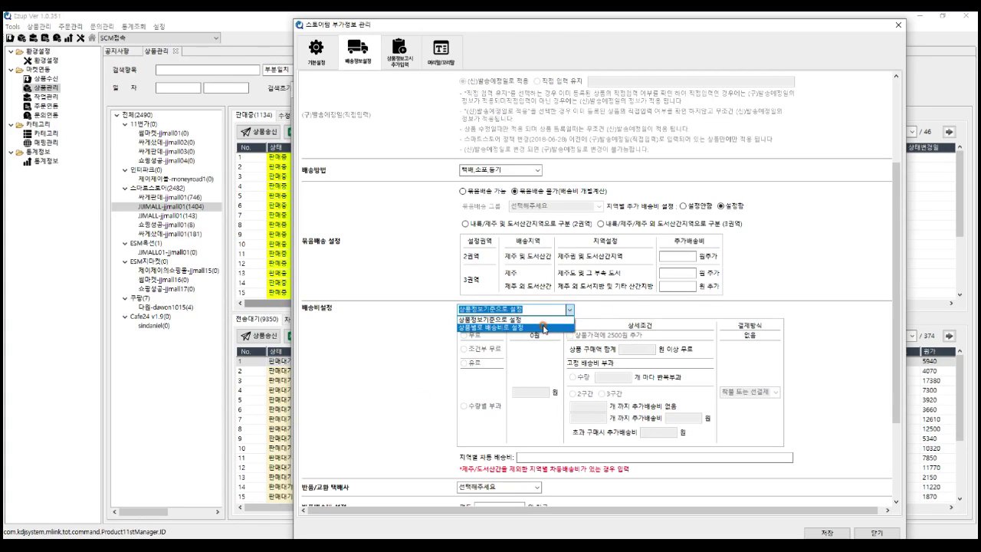
click(543, 327)
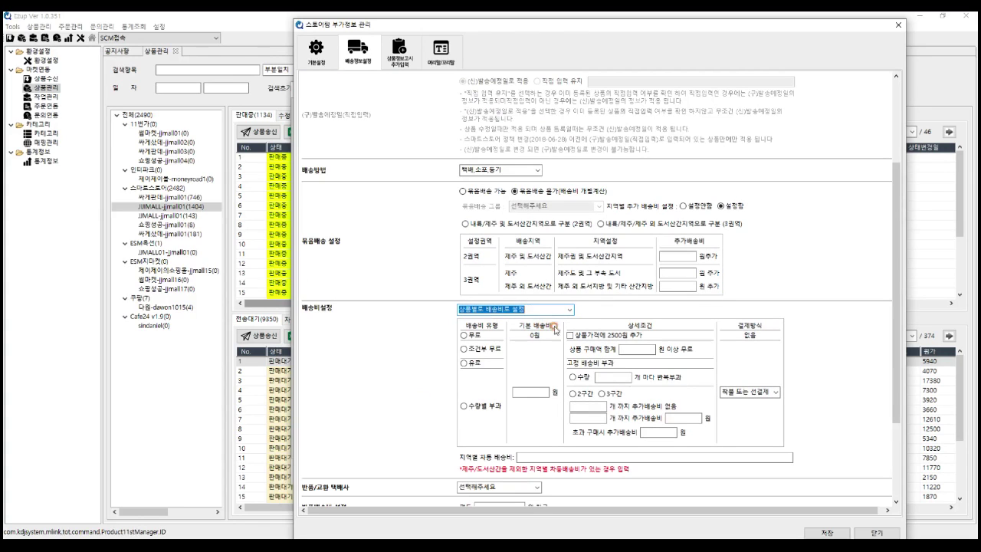
click(463, 335)
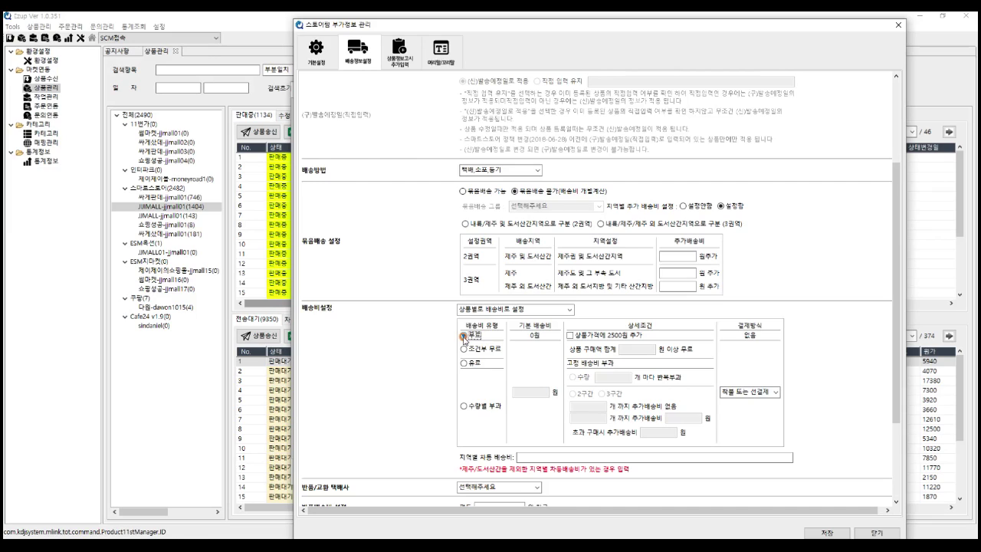
click(572, 335)
Set the shipping fee type to conditional free (조건부 무료) for purchases totalling 10000원 or more
click(464, 349)
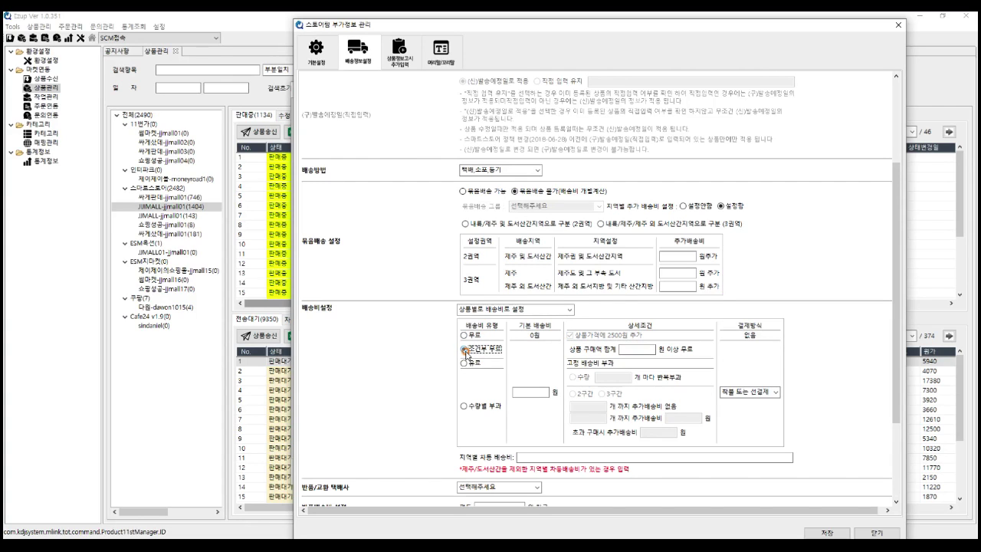
click(627, 348)
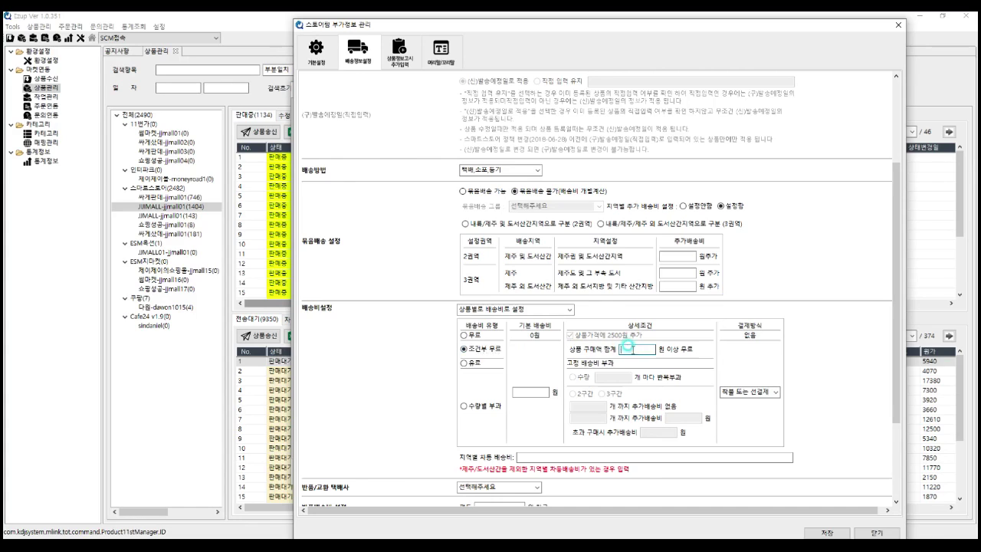
text(10000)
Choose paid shipping (유료) as the fee type and set the basic shipping fee to 2500원
click(465, 363)
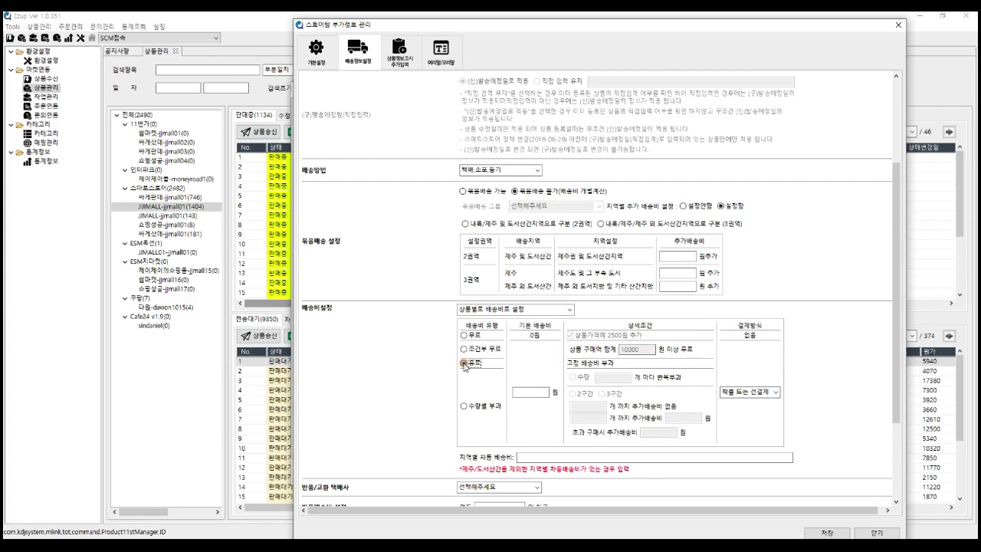
click(542, 389)
text(2500)
Change the shipping fee type to 수량별 부과 and repeat the charge for every 5개
click(464, 407)
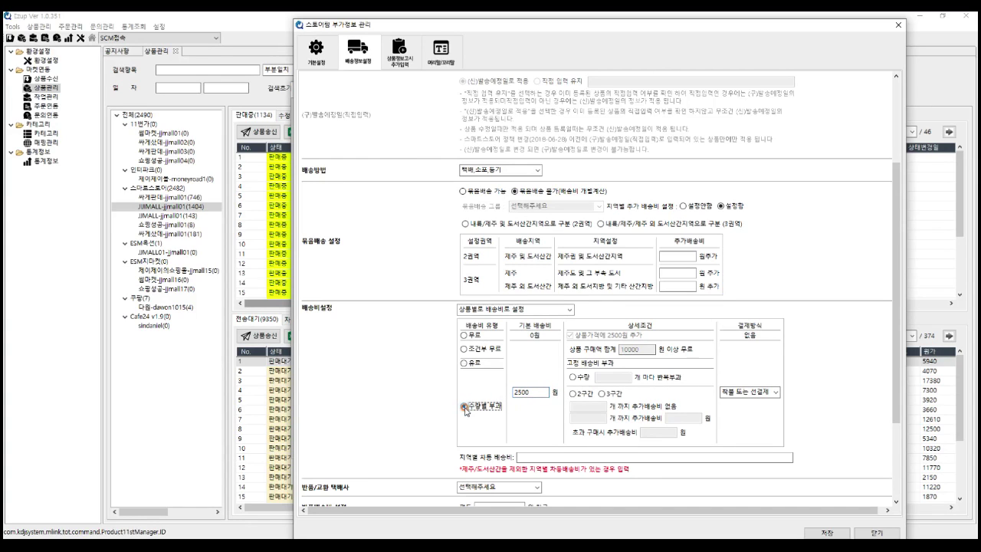
click(574, 377)
click(609, 376)
text(5)
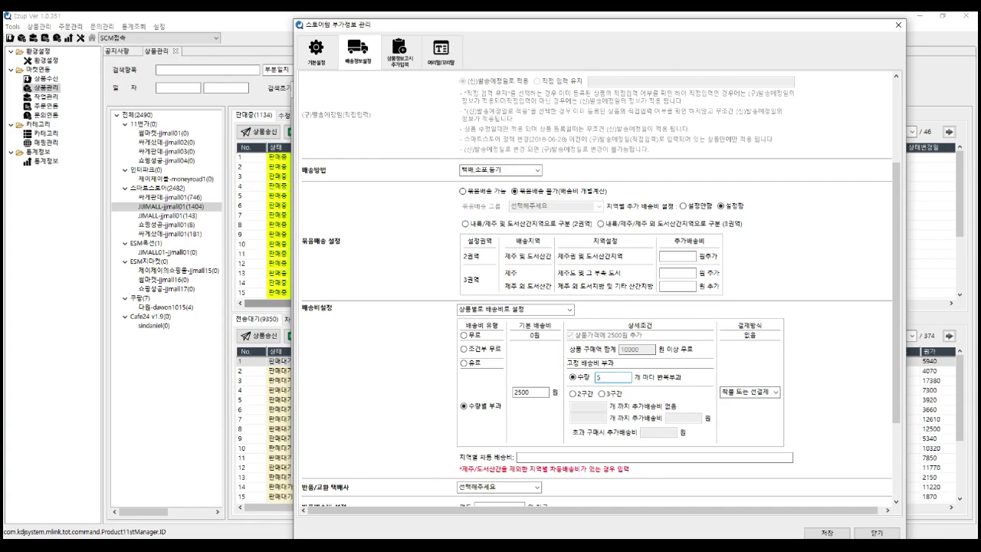
Switch the quantity-based fee to 2구간 with no extra fee up to 3개 and a 2500원 surcharge beyond that
click(574, 394)
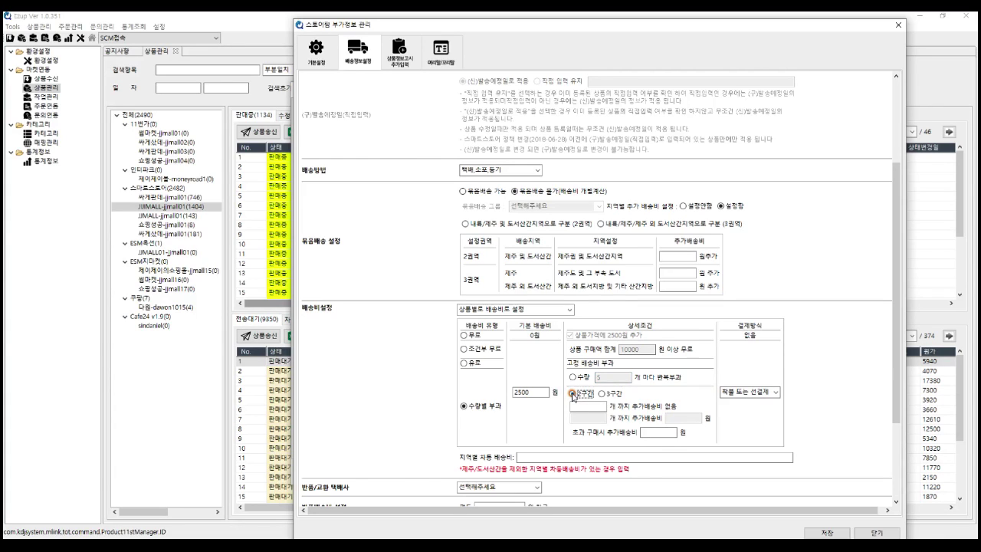
click(589, 406)
text(3)
click(661, 432)
text(2500)
click(686, 413)
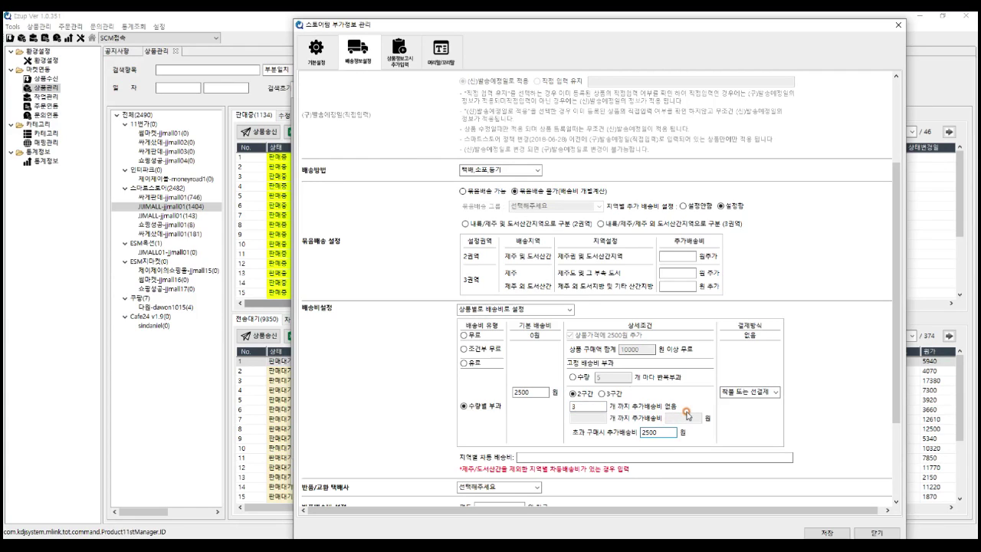
Switch the quantity-based fee to 3구간 and set an extra shipping fee of 2000원 up to 6개
click(602, 394)
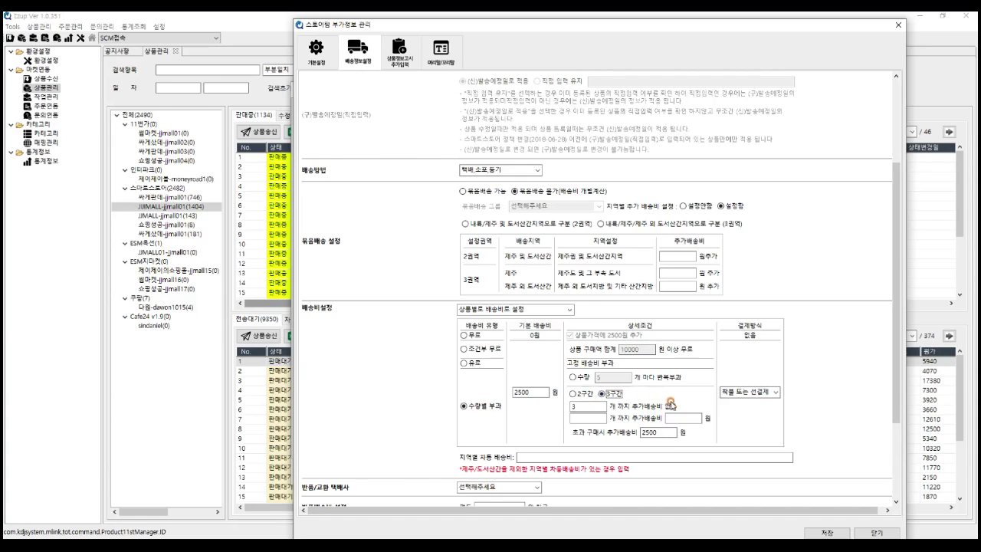
click(593, 414)
text(6)
click(678, 415)
text(2000)
click(603, 435)
click(658, 433)
click(661, 434)
Set the shipping payment method (결제방식) to 착불 또는 선결제 and leave the regional differential shipping fee blank
click(774, 392)
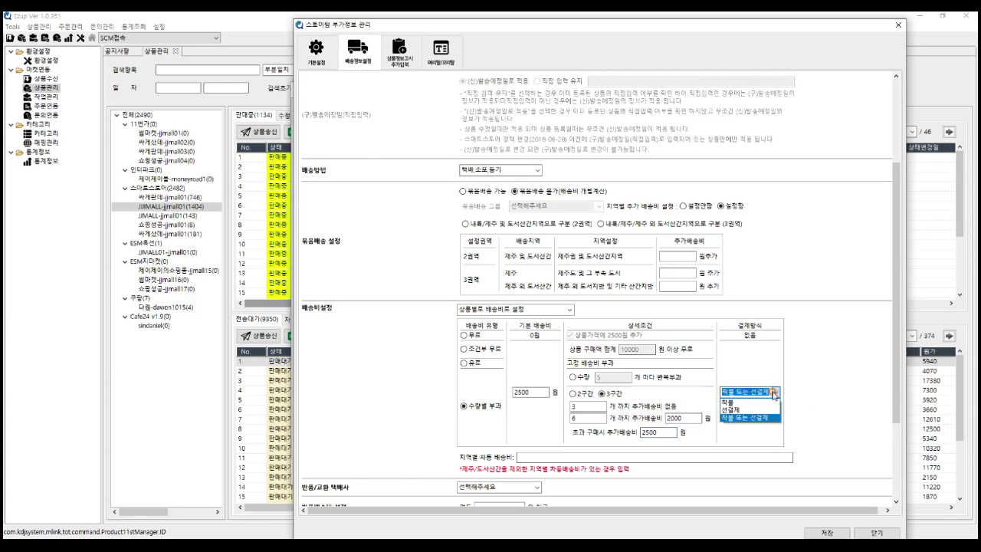
click(750, 417)
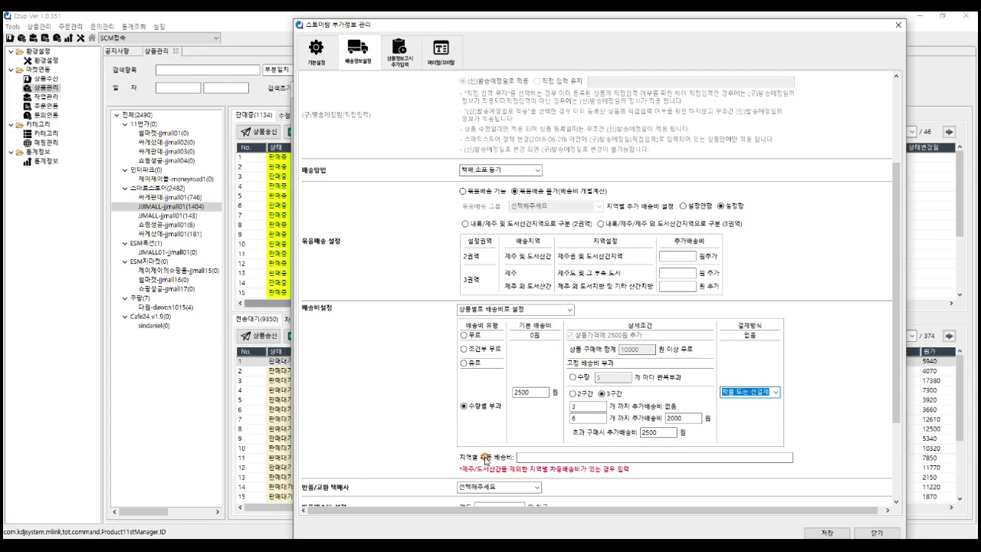
click(535, 455)
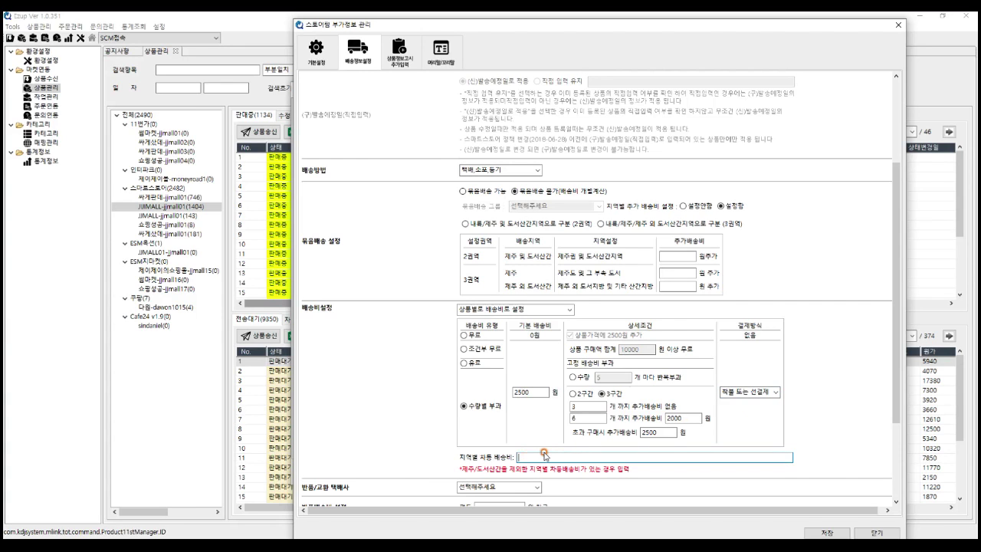
Choose CJ대한통운 as the return/exchange courier, with a one-way return fee of 3000원 and a round-trip exchange fee of 6000원
scroll(705, 405, down, 3)
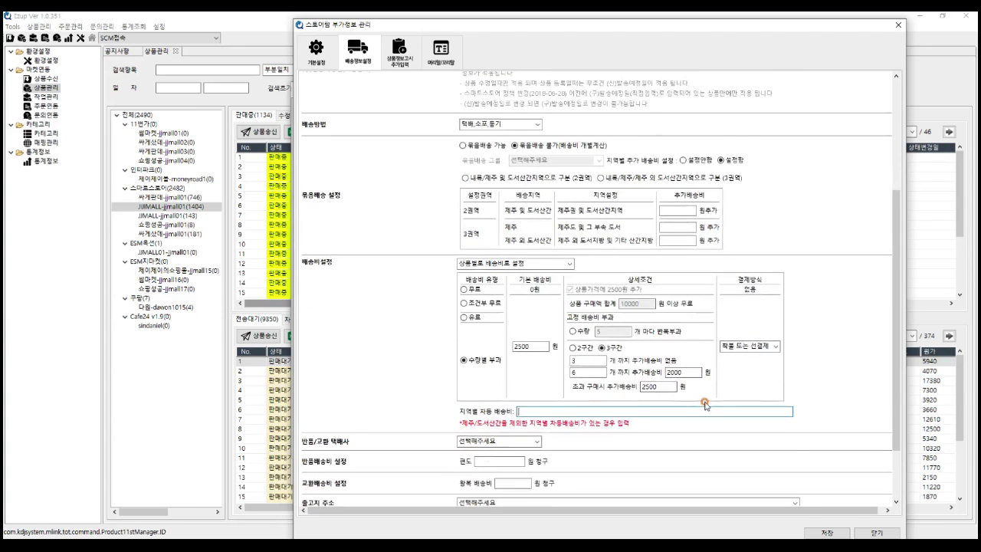
click(535, 363)
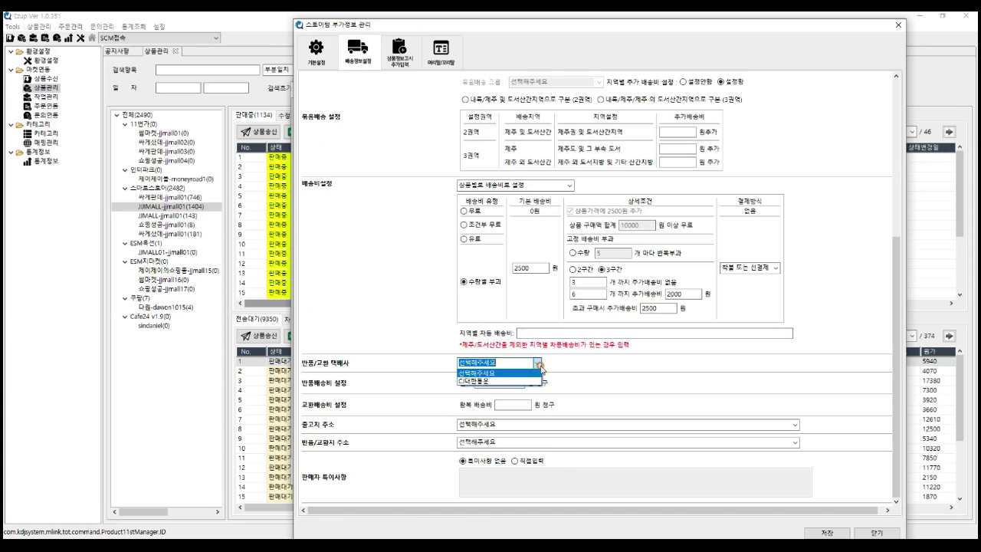
click(537, 381)
click(495, 383)
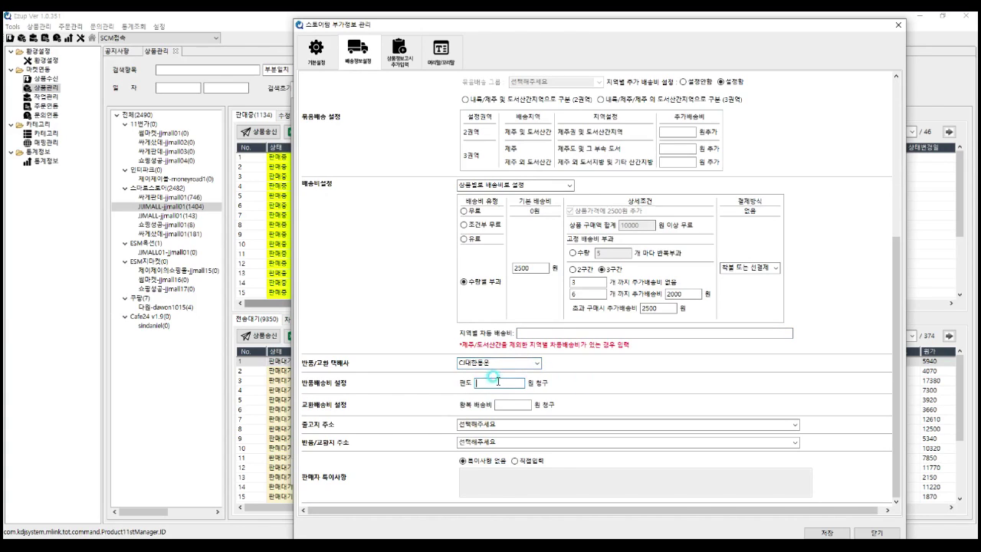
text(3000)
click(500, 405)
text(6000)
click(498, 381)
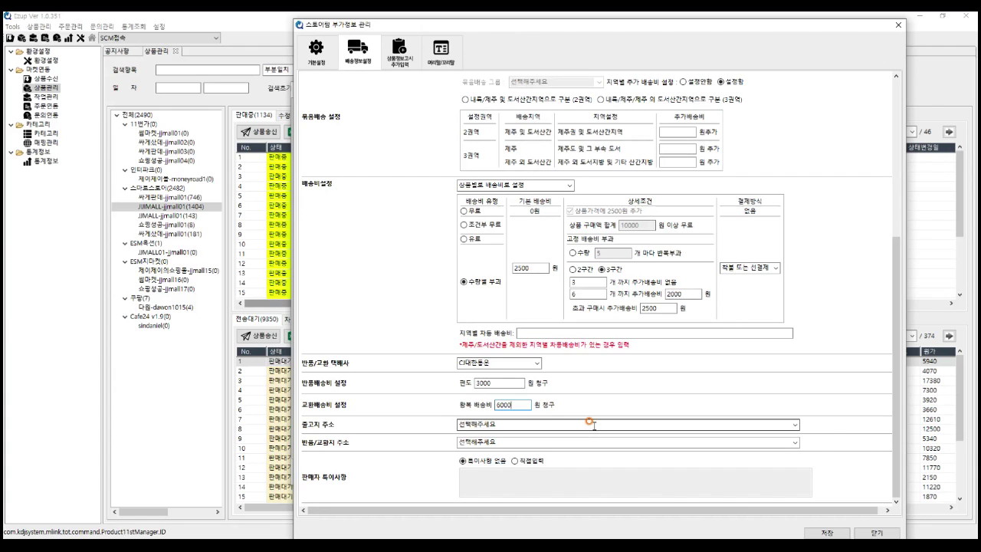
Select the registered dispatch address (출고지 주소) and return/exchange address (반품/교환지 주소), and go back to the basic settings (기본설정)
click(794, 424)
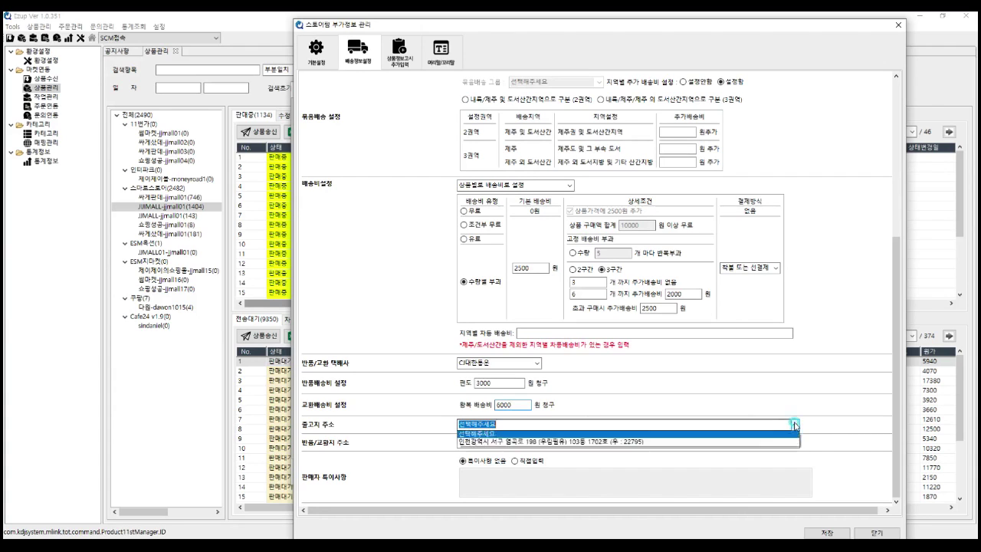
click(780, 443)
click(794, 442)
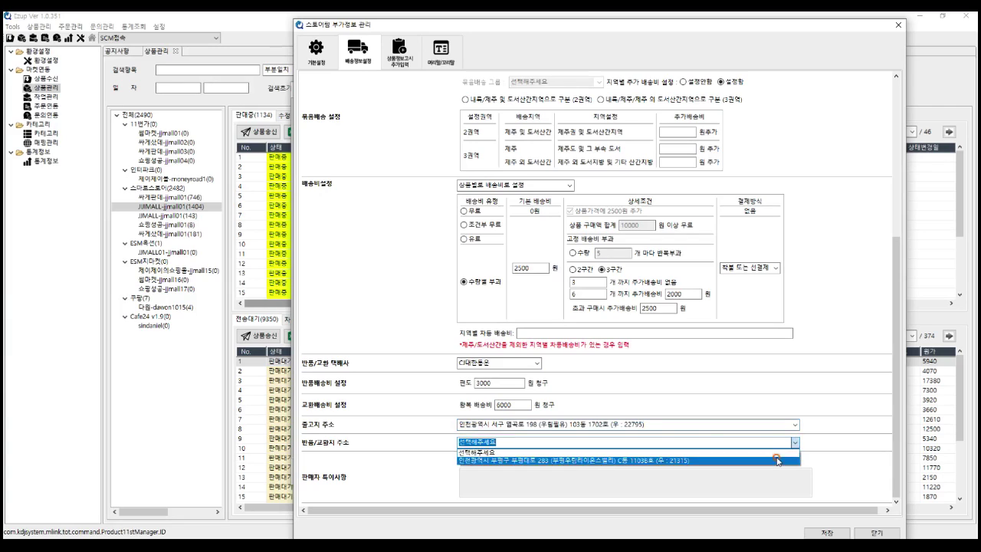
click(777, 462)
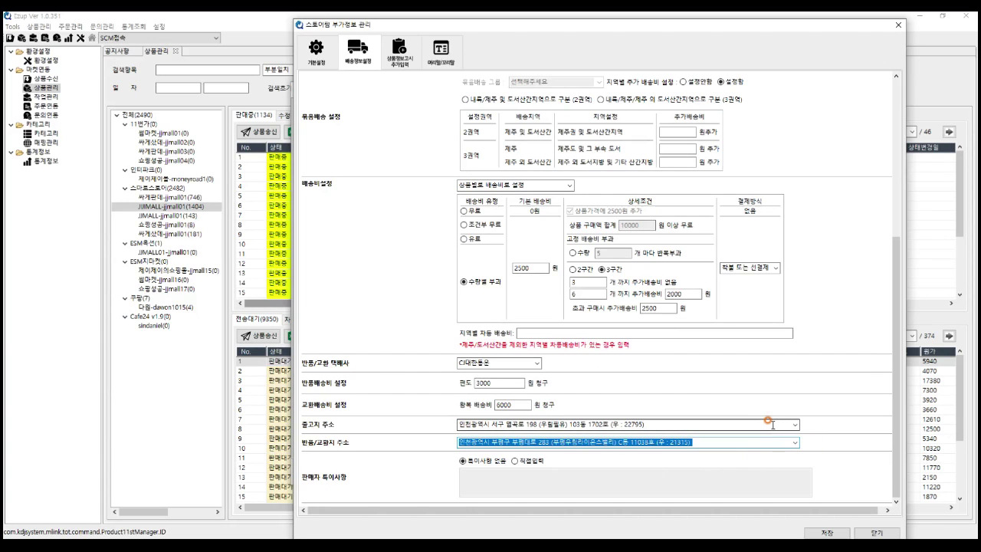
click(317, 57)
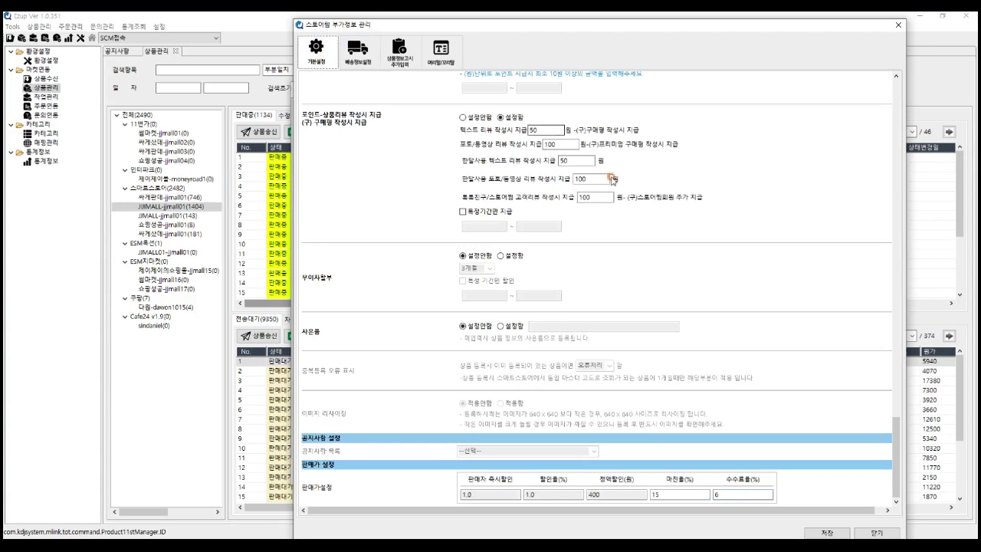
Name the additional-info set (부가정보이름) 무배/마진15/1/1/400 and close its settings window
scroll(583, 148, up, 5)
drag(897, 426, 895, 115)
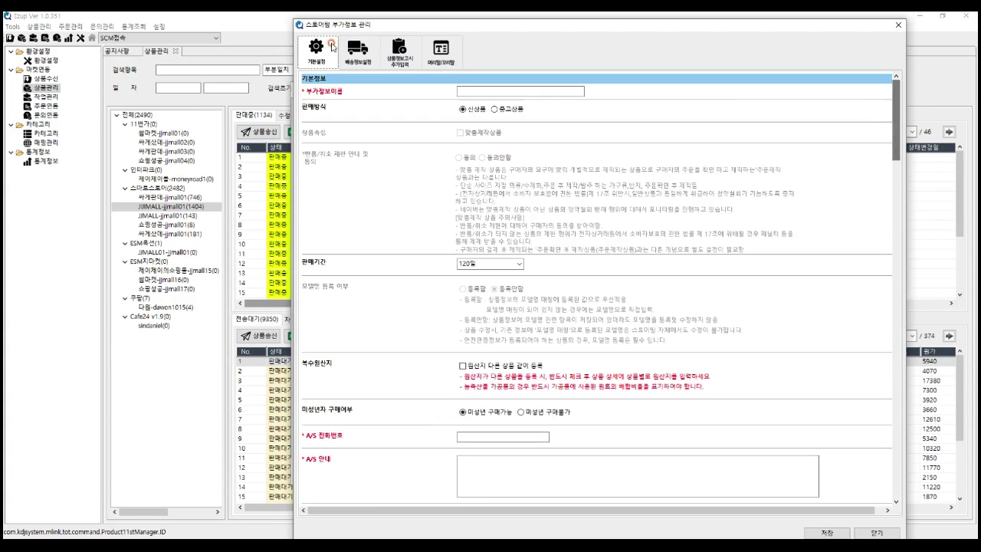
click(483, 99)
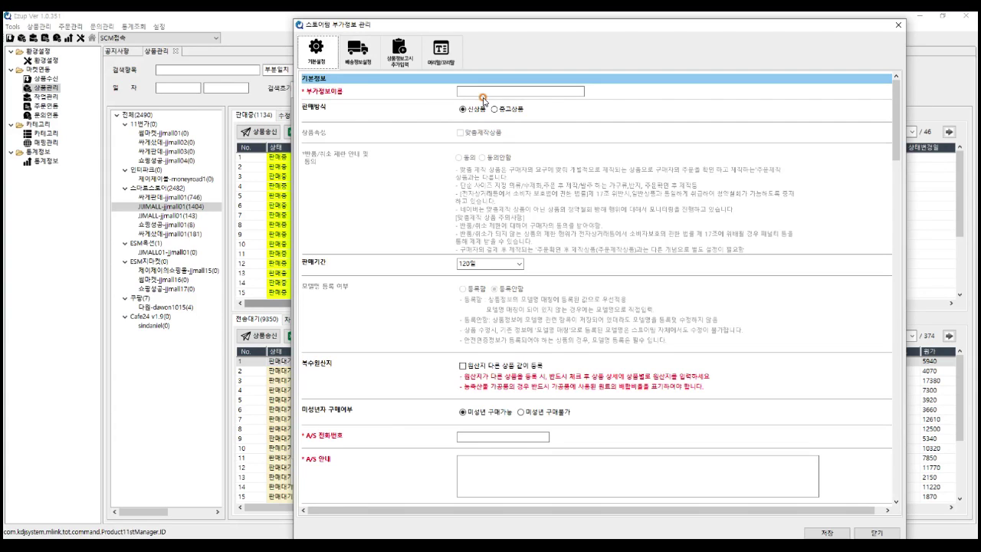
click(486, 91)
text(a)
text(무배/)
text(마진)
text(15)
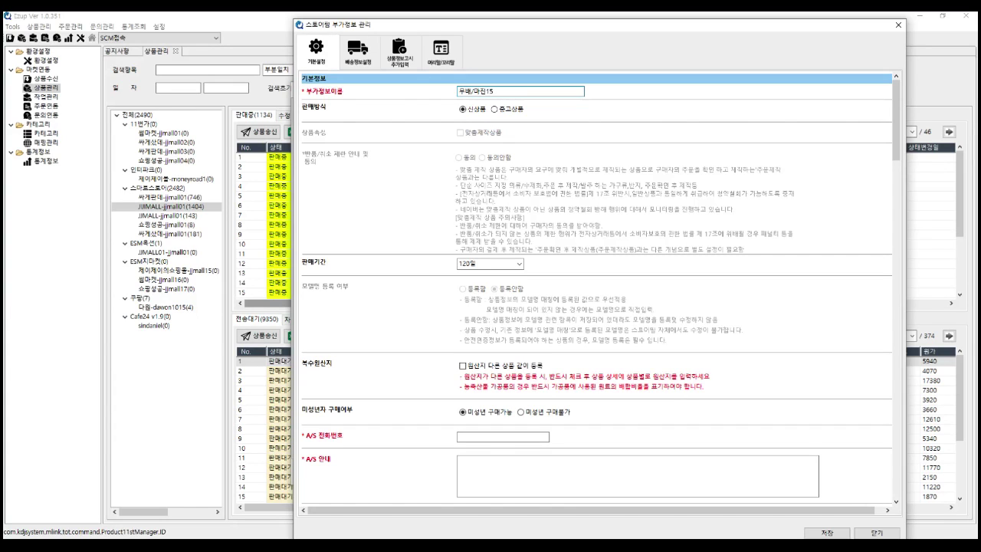
text(/1/1/400)
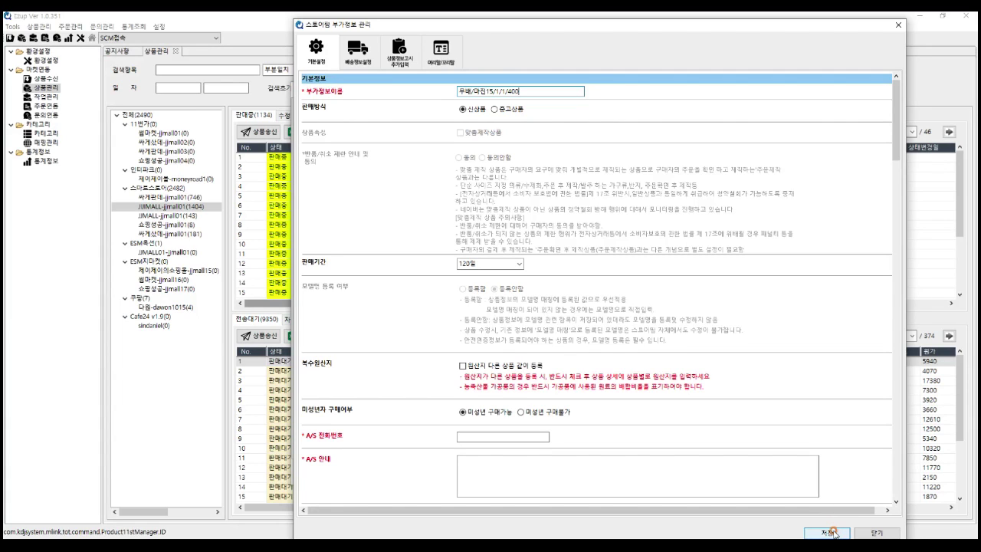
click(853, 529)
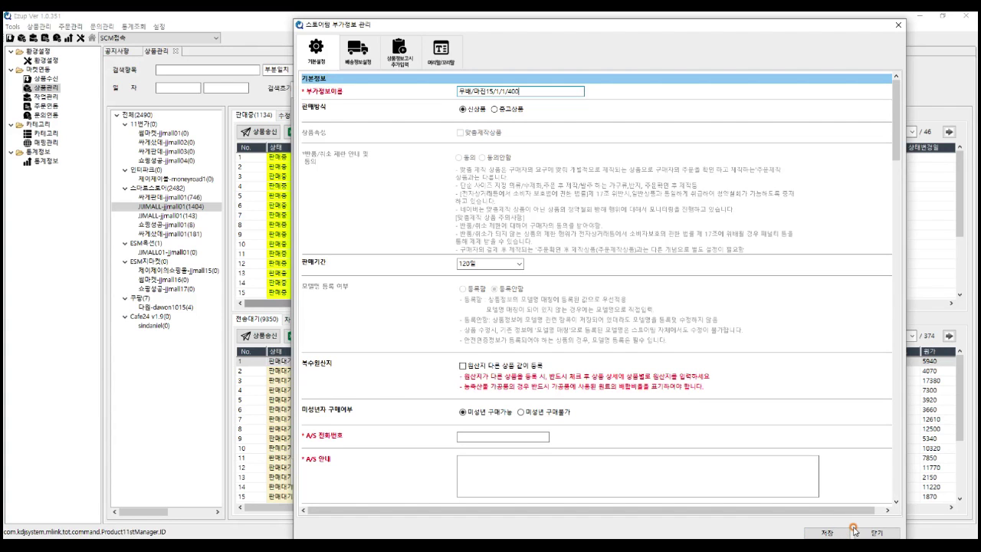
click(898, 25)
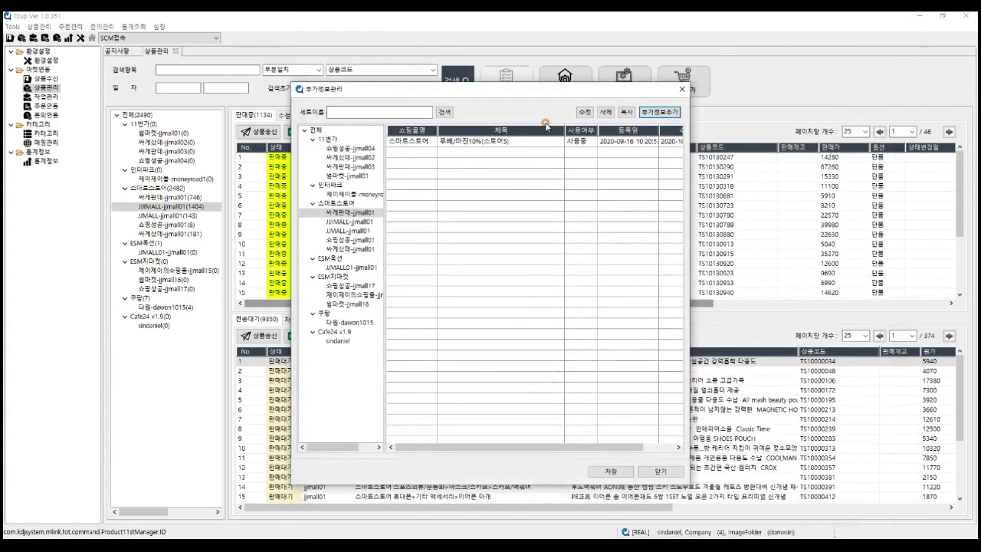
Select the existing Smart Store set 무배/마진10%(스토어5) in the additional-info list as the one to edit or copy
click(460, 142)
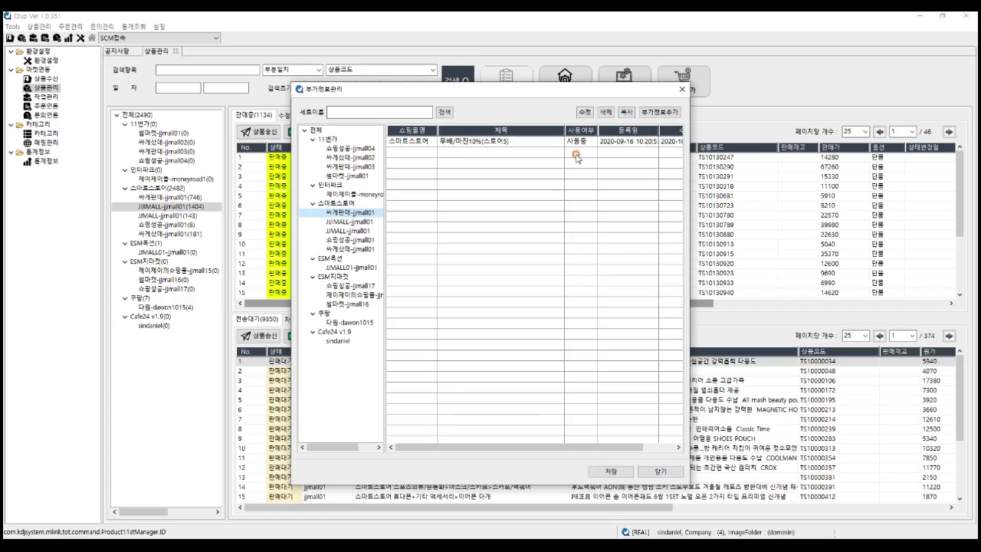
click(587, 113)
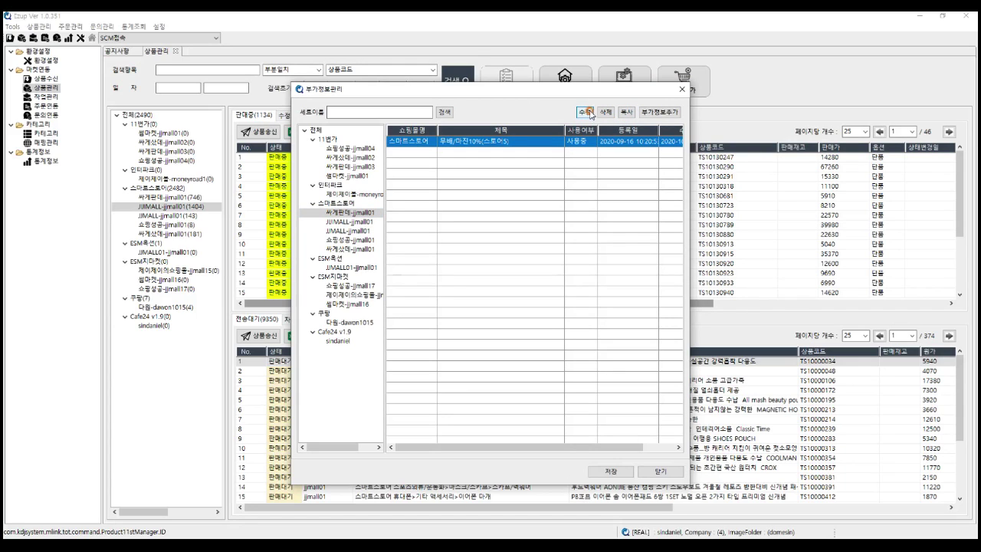
click(623, 113)
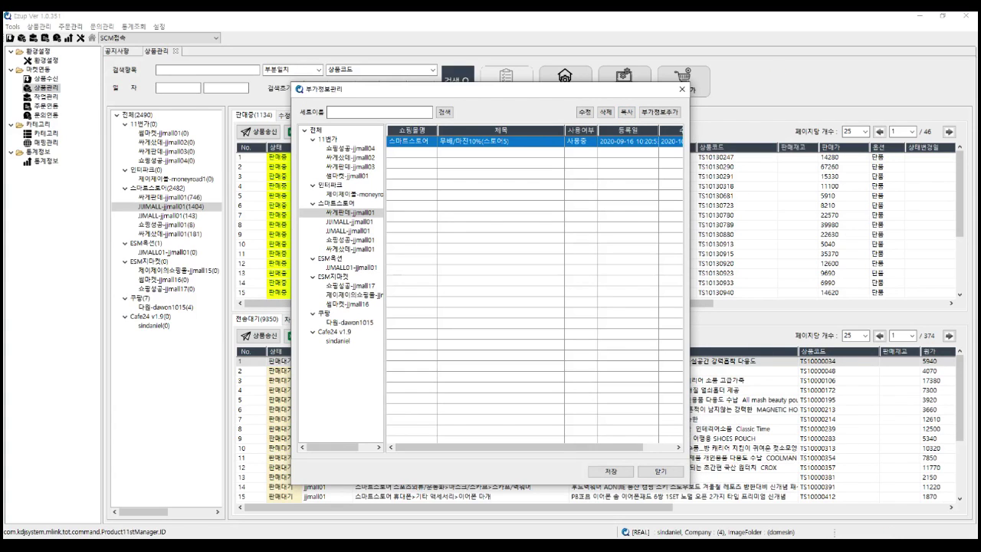
click(857, 545)
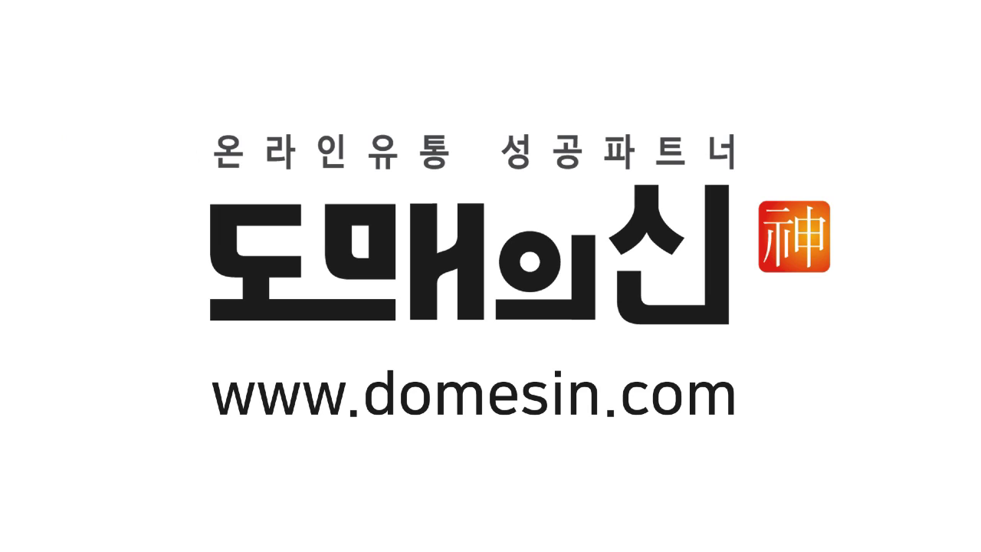